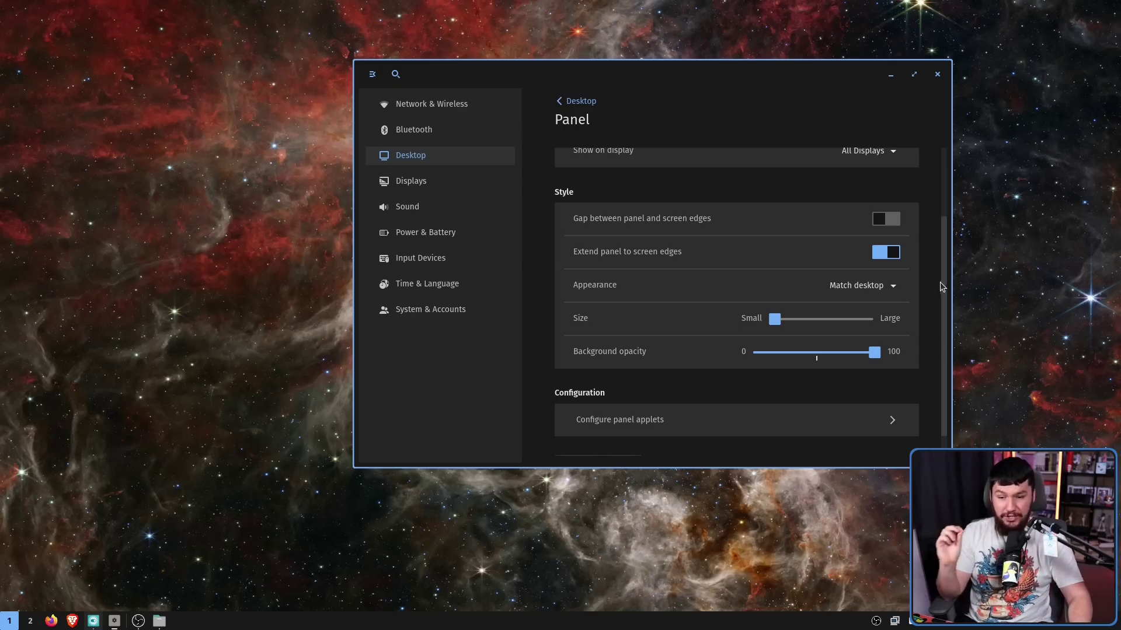
{"action": "mouse_move", "coordinate": [873, 363]}
{"action": "left_mouse_down"}
{"action": "mouse_move", "coordinate": [784, 356]}
{"action": "mouse_move", "coordinate": [886, 351]}
{"action": "left_mouse_up"}
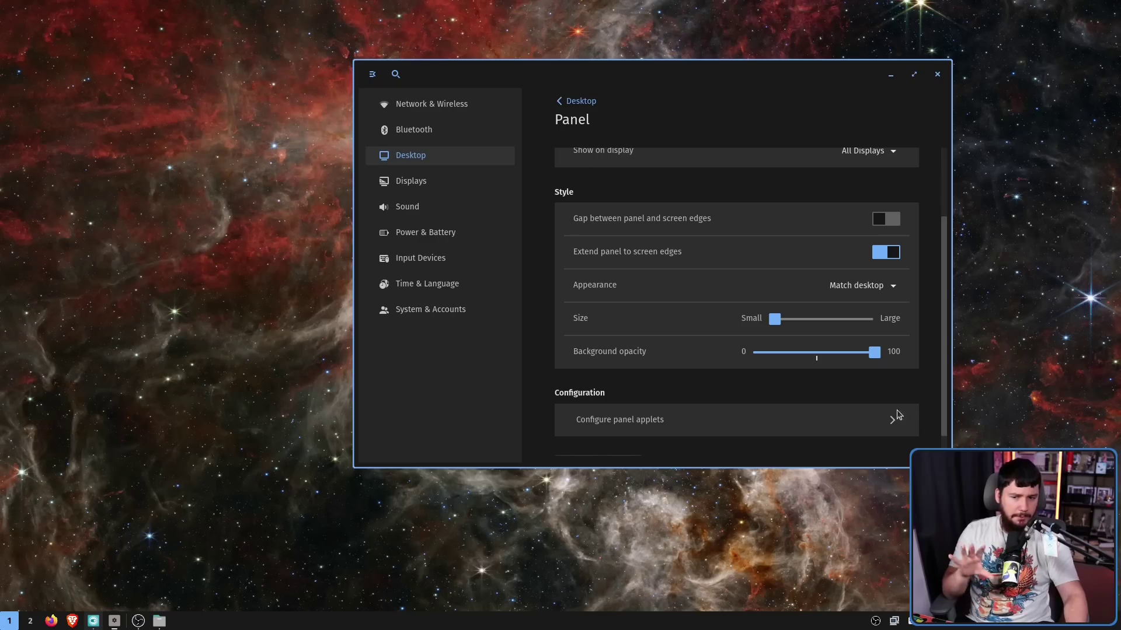
{"action": "mouse_move", "coordinate": [875, 353]}
{"action": "left_mouse_down"}
{"action": "mouse_move", "coordinate": [795, 359]}
{"action": "mouse_move", "coordinate": [885, 356]}
{"action": "left_mouse_up"}
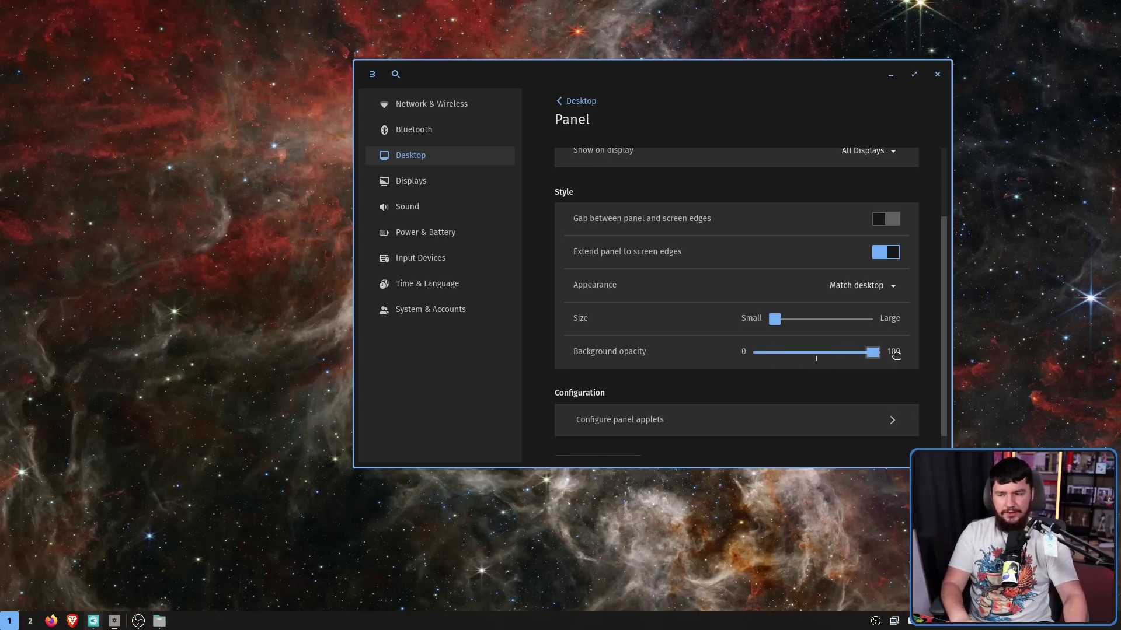
- Raise the active window hint size to 7 in the desktop's Appearance settings
{"action": "left_click", "coordinate": [587, 100]}
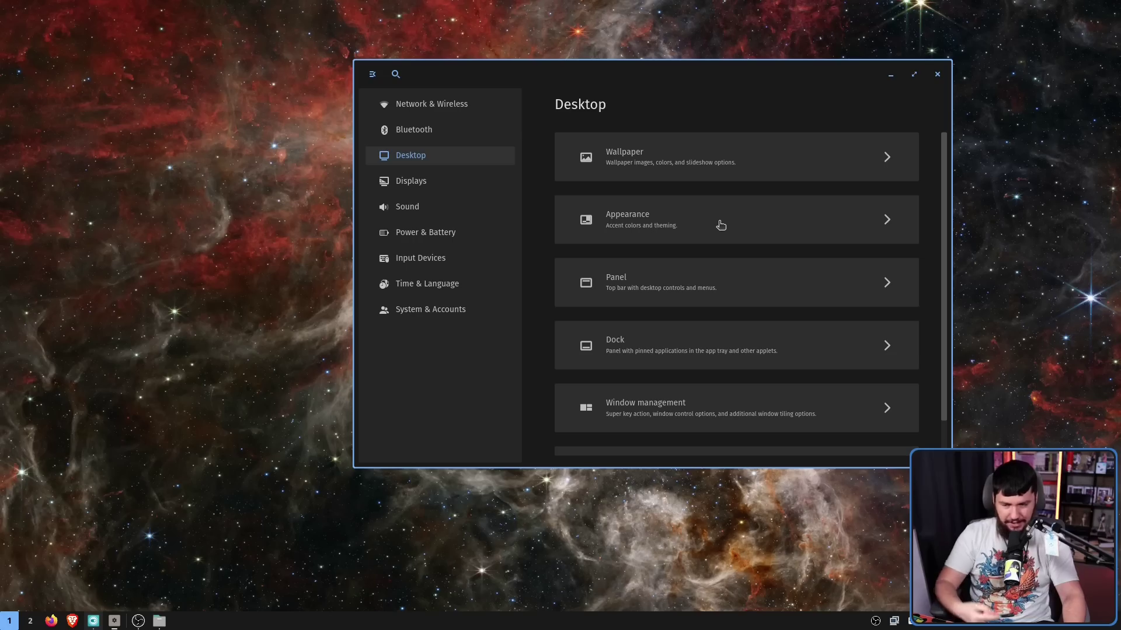
{"action": "left_click", "coordinate": [878, 221]}
{"action": "left_click_drag", "start_coordinate": [942, 198], "coordinate": [933, 414]}
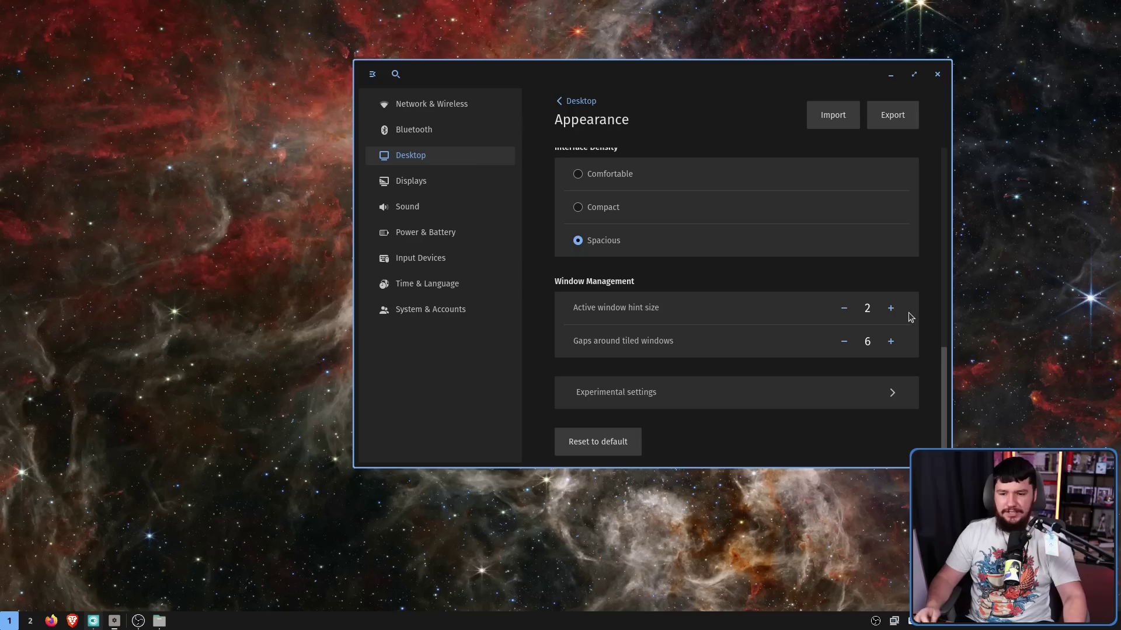
{"action": "left_click", "coordinate": [891, 308]}
{"action": "left_click", "coordinate": [891, 308]}
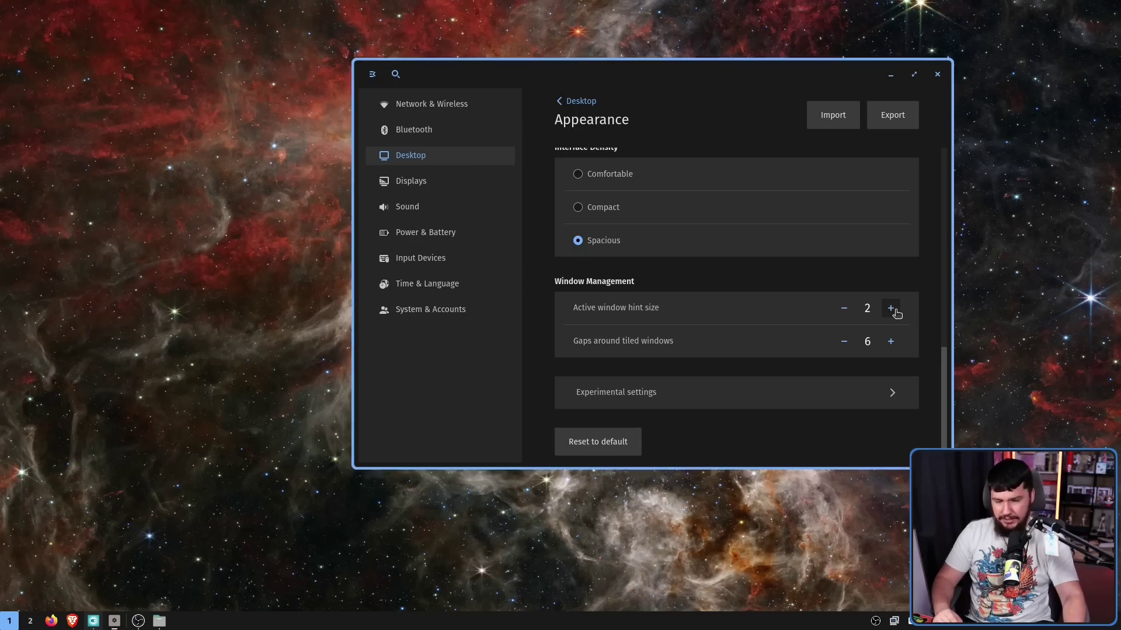
{"action": "left_click", "coordinate": [892, 308]}
{"action": "left_click", "coordinate": [892, 308]}
{"action": "left_click", "coordinate": [891, 308]}
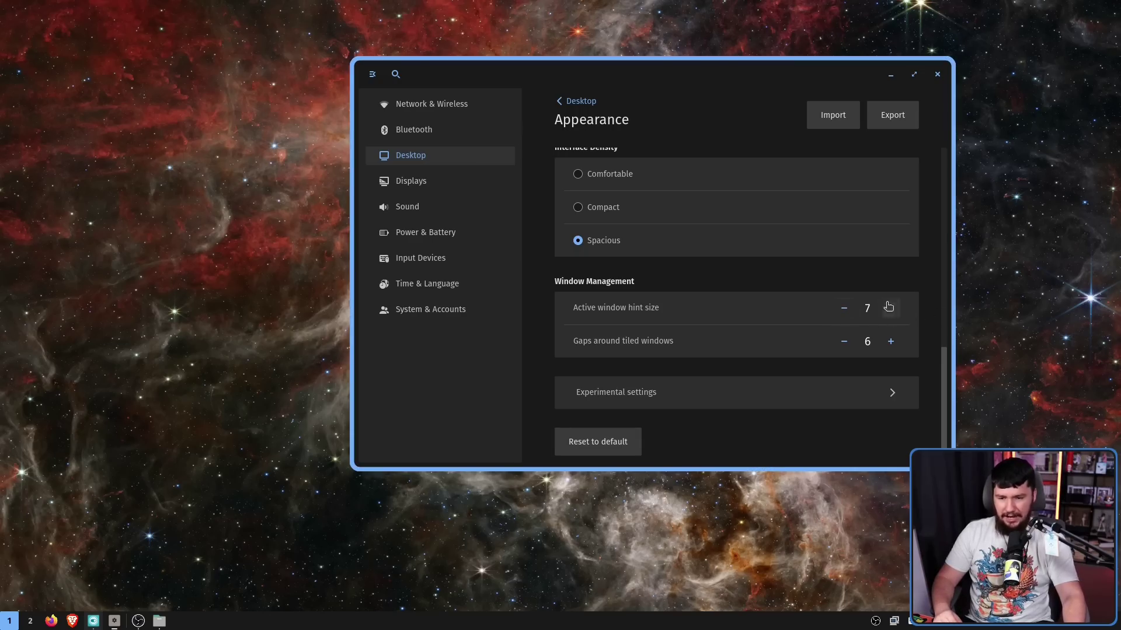
- Lower the active window hint size to 0, and set it back to 2
{"action": "left_click", "coordinate": [844, 308]}
{"action": "left_click", "coordinate": [844, 308]}
{"action": "left_click", "coordinate": [844, 309]}
{"action": "left_click", "coordinate": [844, 309]}
{"action": "left_click", "coordinate": [844, 309]}
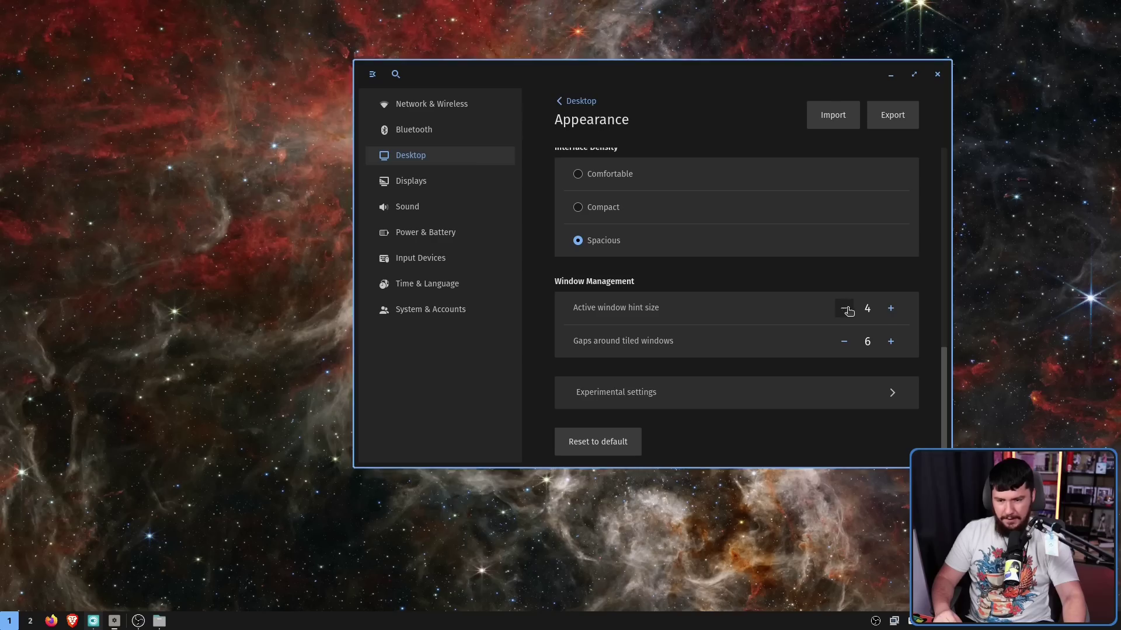
{"action": "left_click", "coordinate": [844, 308]}
{"action": "left_click", "coordinate": [844, 308]}
{"action": "left_click", "coordinate": [890, 309]}
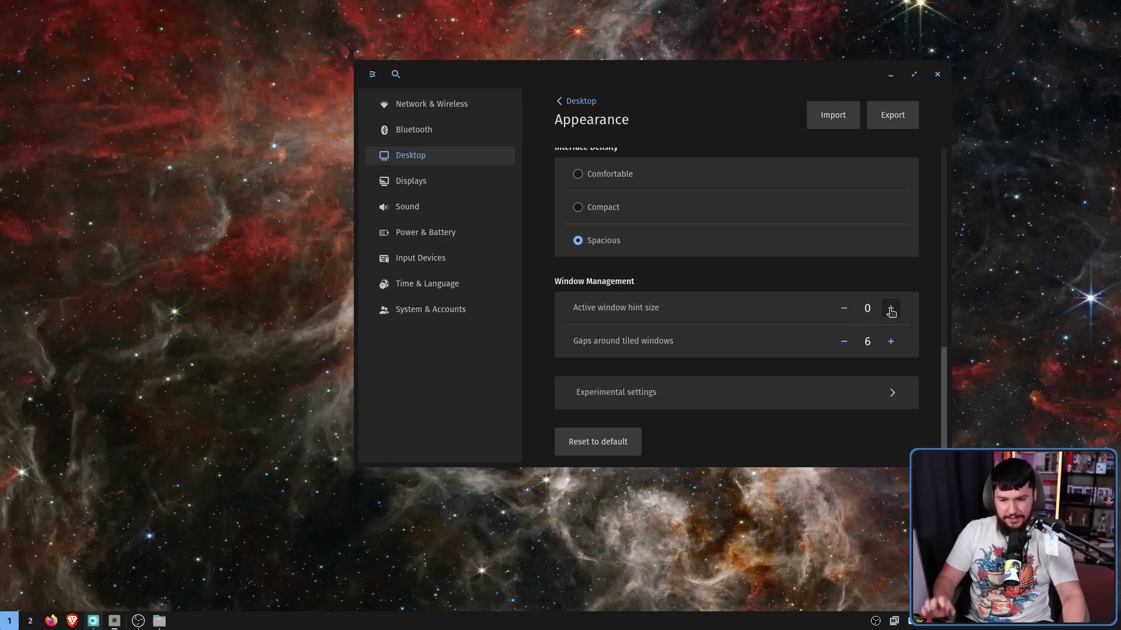
{"action": "left_click", "coordinate": [891, 309]}
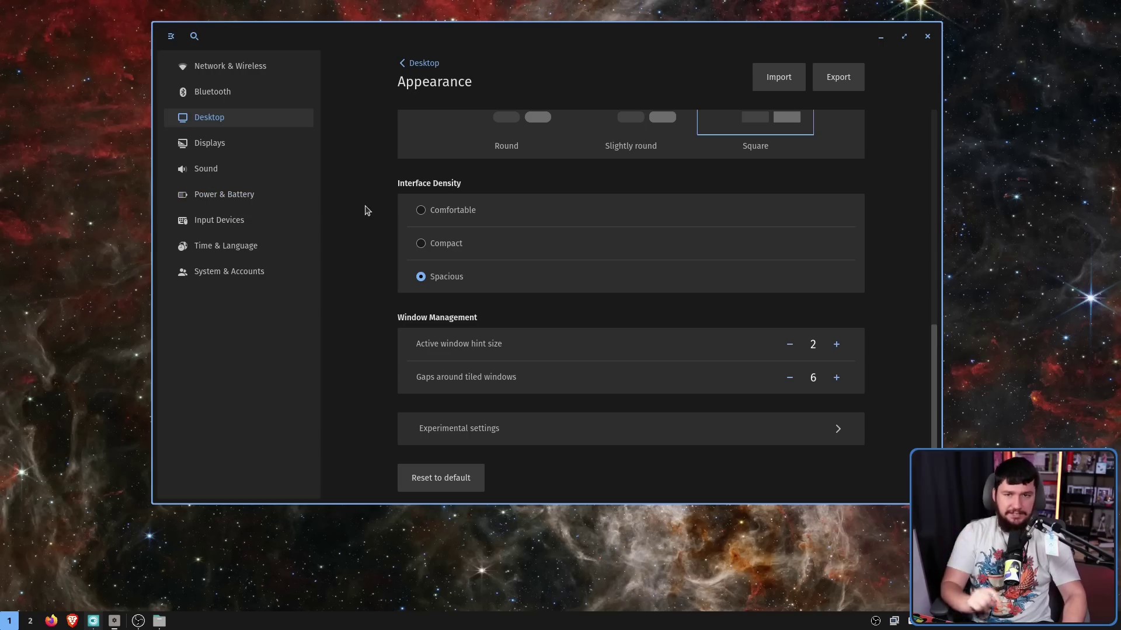
- Examine the Sound settings alongside the volume applet, and view the list of output devices
{"action": "left_click", "coordinate": [230, 170]}
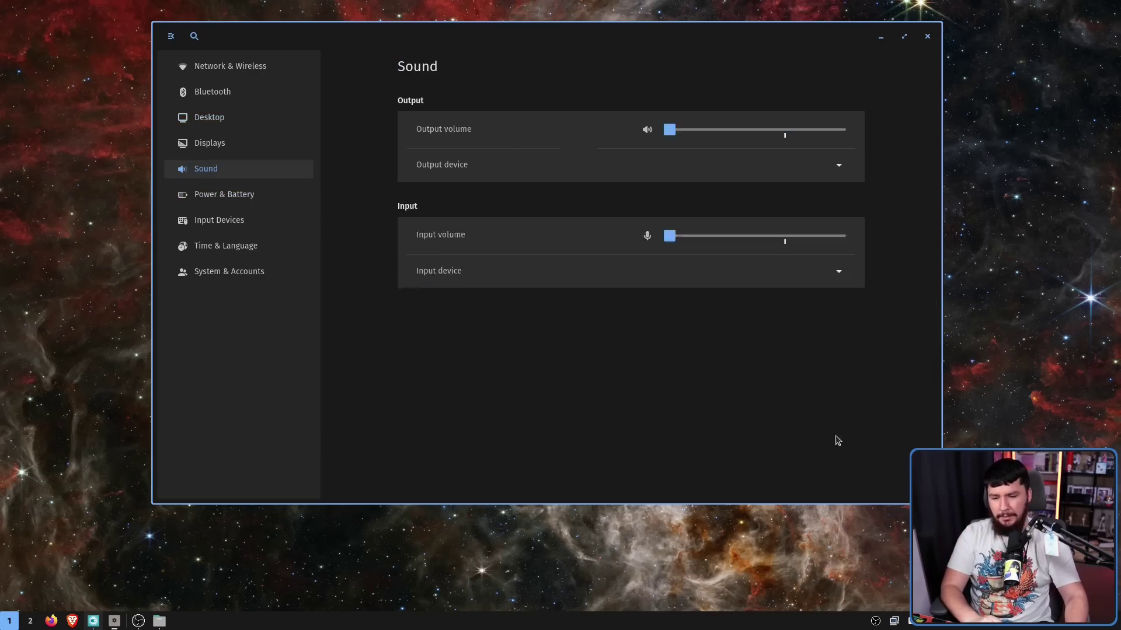
{"action": "left_click", "coordinate": [976, 622]}
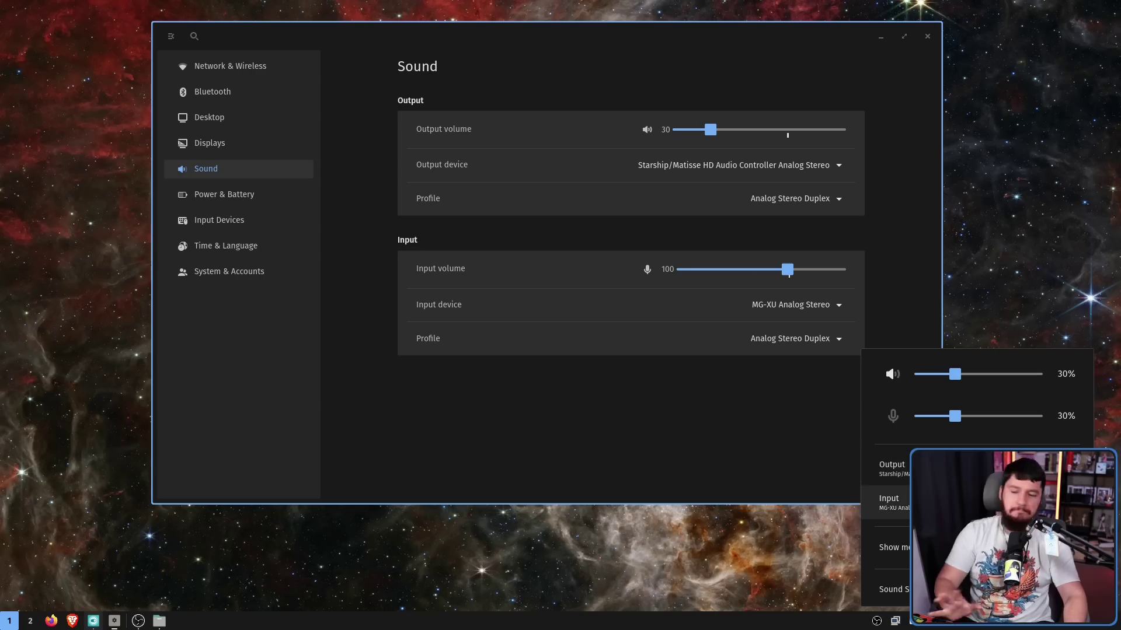
{"action": "left_click", "coordinate": [747, 429]}
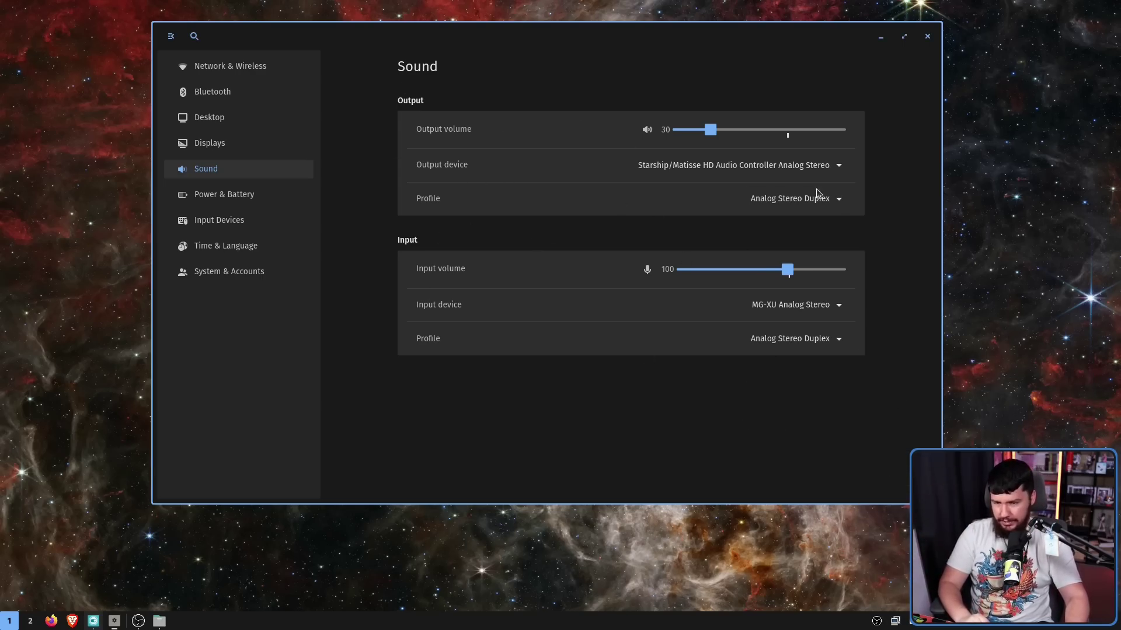
{"action": "left_click", "coordinate": [835, 165]}
{"action": "left_click", "coordinate": [834, 167]}
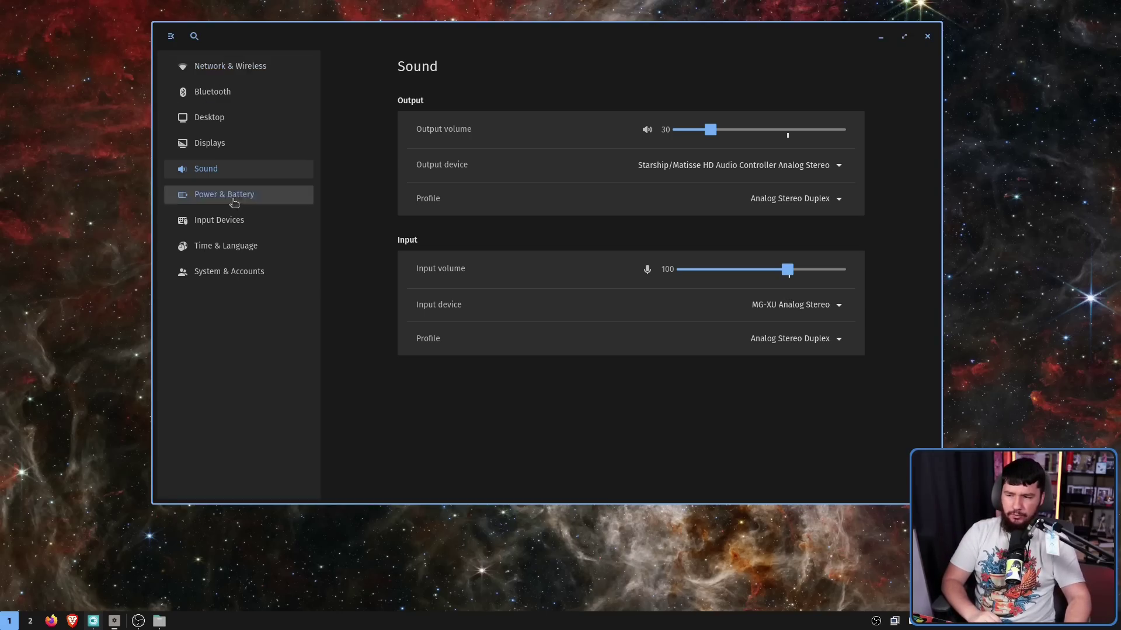
- Show the Network & Wireless settings and turn off Wi-Fi in the network applet
{"action": "left_click", "coordinate": [257, 65]}
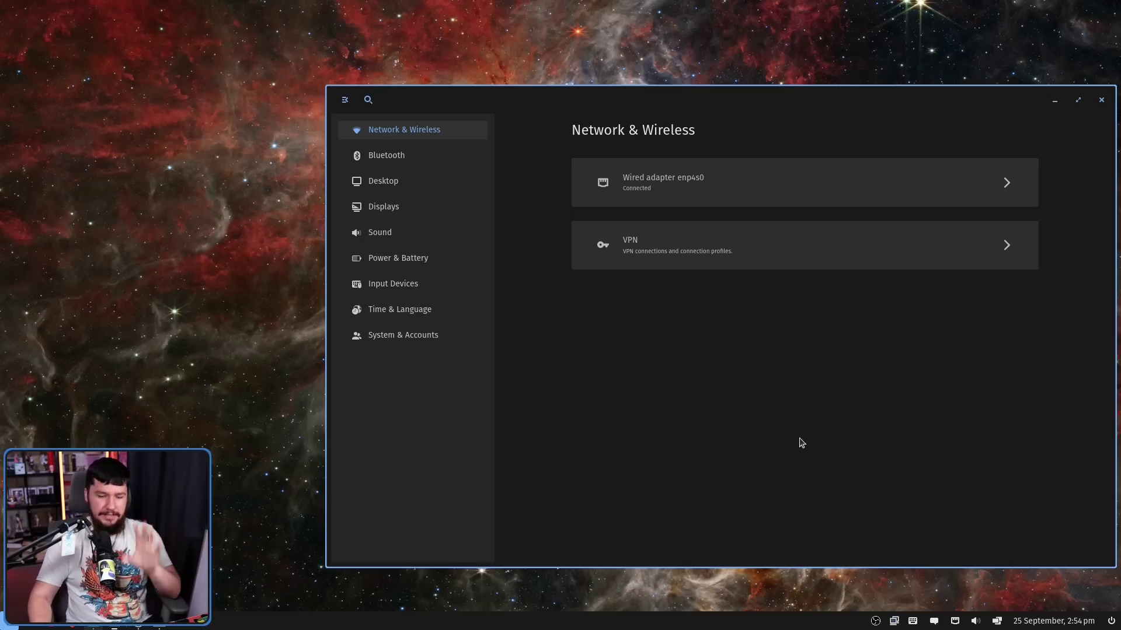
{"action": "left_click", "coordinate": [955, 621]}
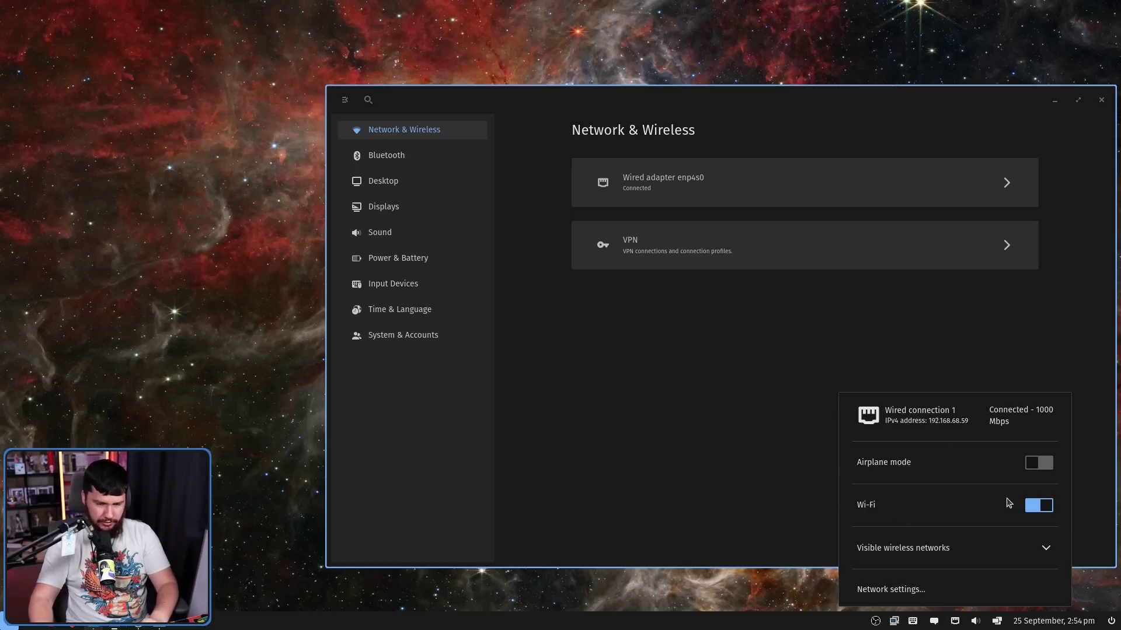
{"action": "left_click", "coordinate": [1038, 505]}
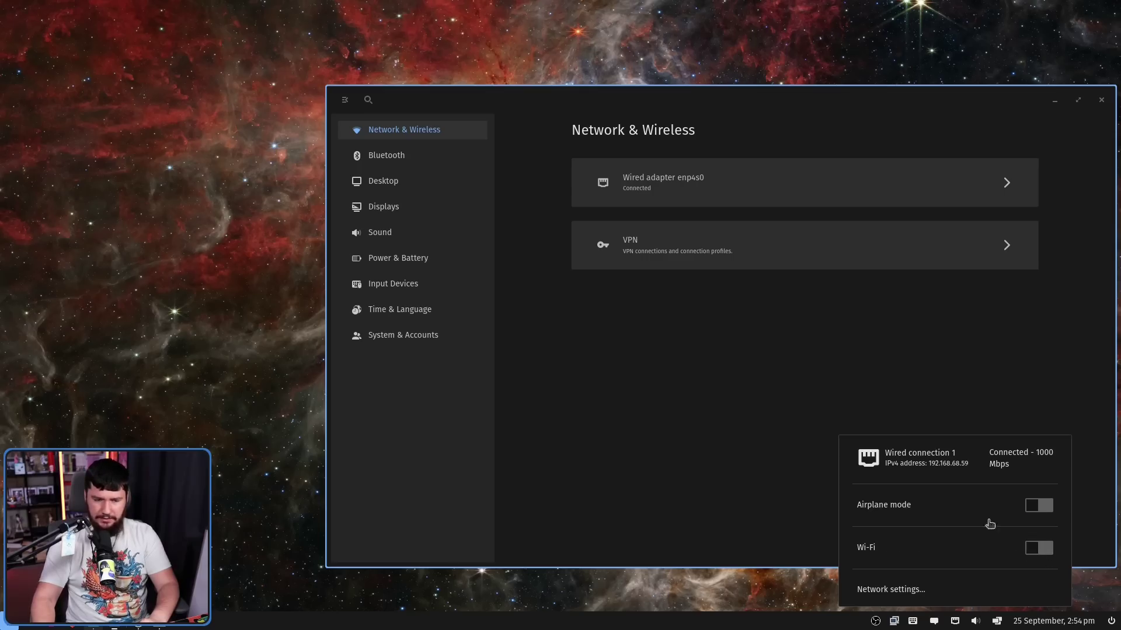
{"action": "left_click", "coordinate": [741, 429]}
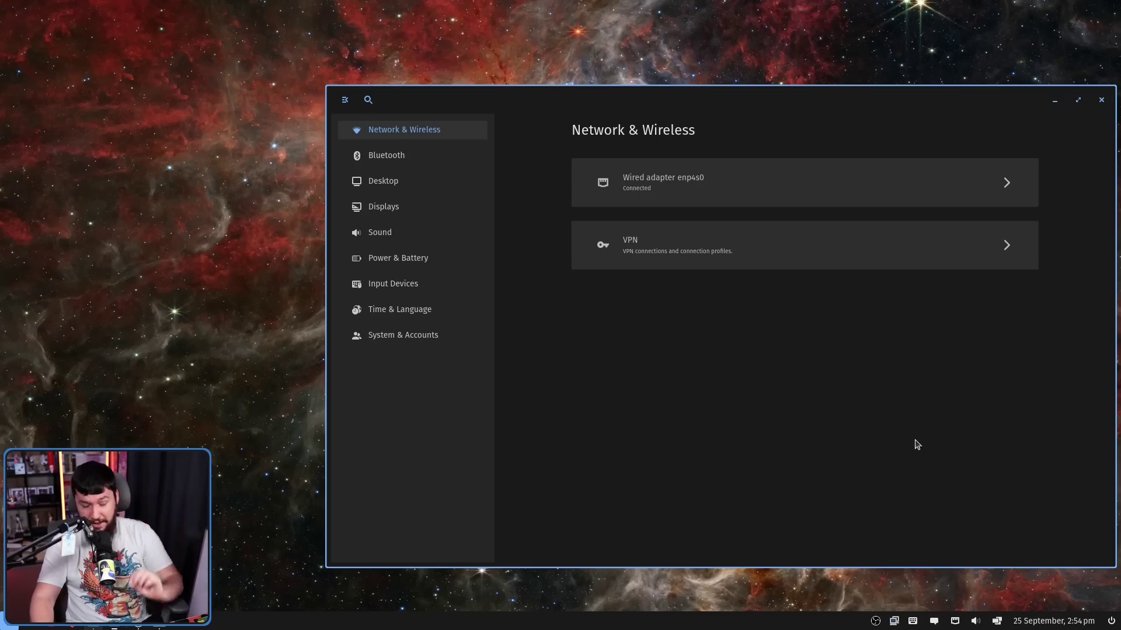
- Open the connection editor for Wired connection 1 on the enp4s0 wired adapter
{"action": "left_click", "coordinate": [694, 179]}
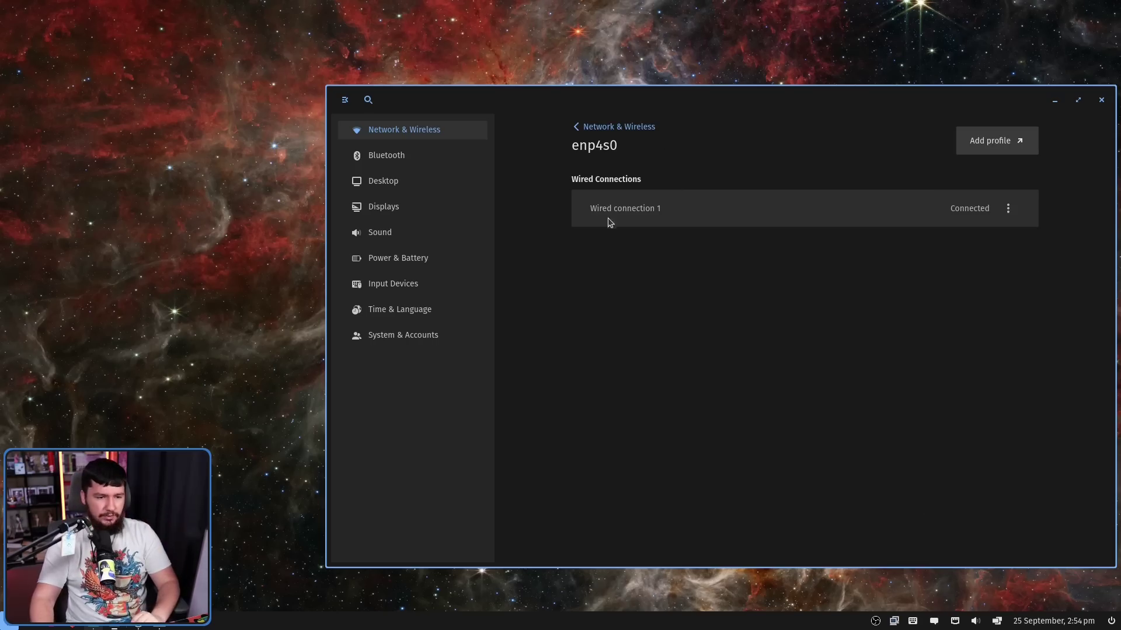
{"action": "left_click", "coordinate": [1008, 209]}
{"action": "left_click", "coordinate": [927, 251]}
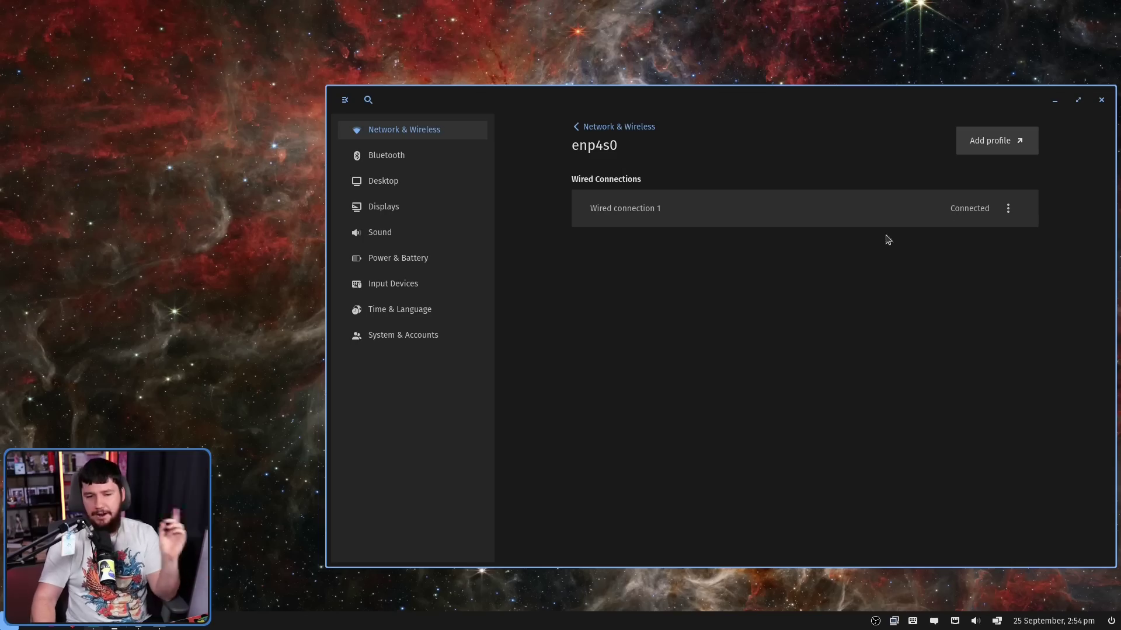
{"action": "left_click", "coordinate": [1010, 213]}
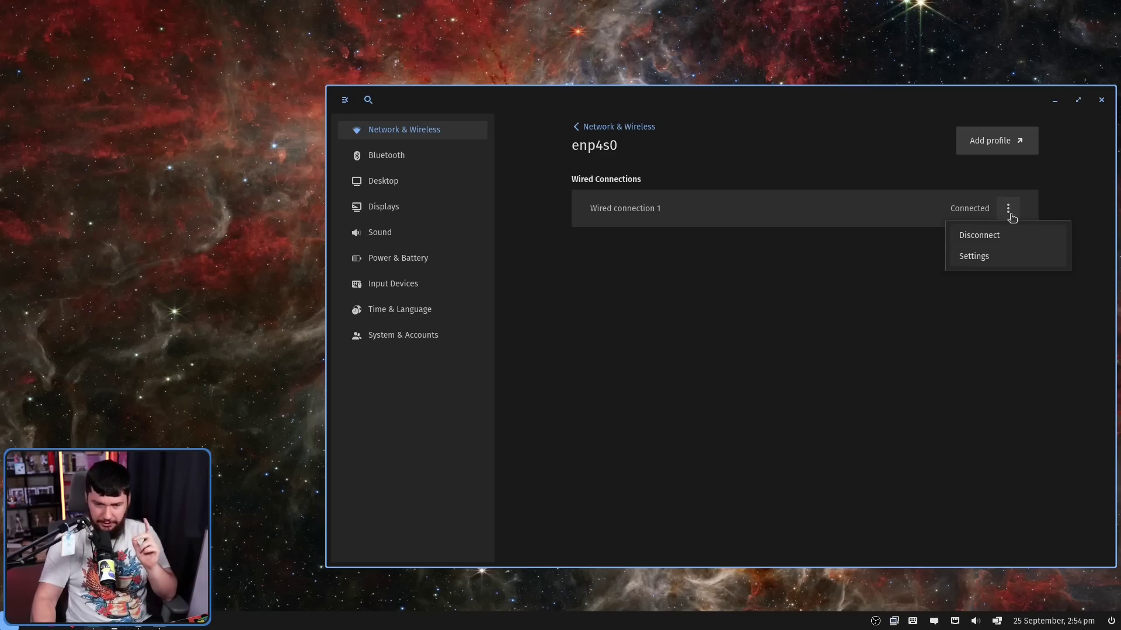
{"action": "left_click", "coordinate": [985, 263]}
- Move the Settings window and the Wired connection 1 editor apart so the editor stands on free desktop space
{"action": "left_click_drag", "start_coordinate": [434, 146], "coordinate": [470, 255]}
{"action": "left_click_drag", "start_coordinate": [511, 169], "coordinate": [281, 112]}
{"action": "left_click_drag", "start_coordinate": [298, 166], "coordinate": [307, 206]}
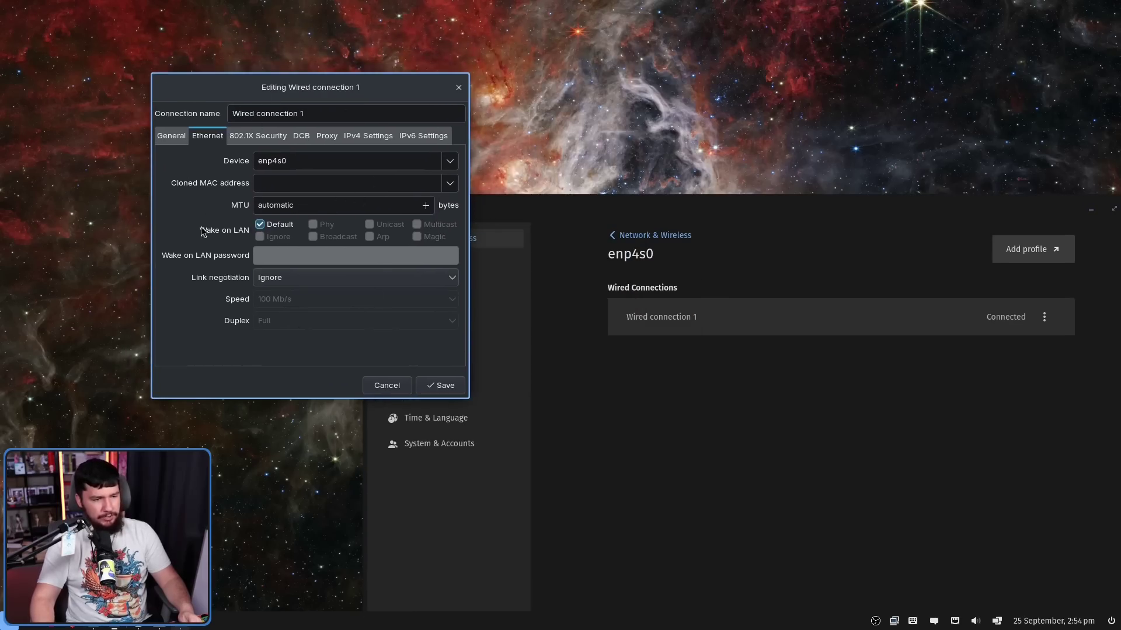
{"action": "left_click_drag", "start_coordinate": [368, 213], "coordinate": [343, 175]}
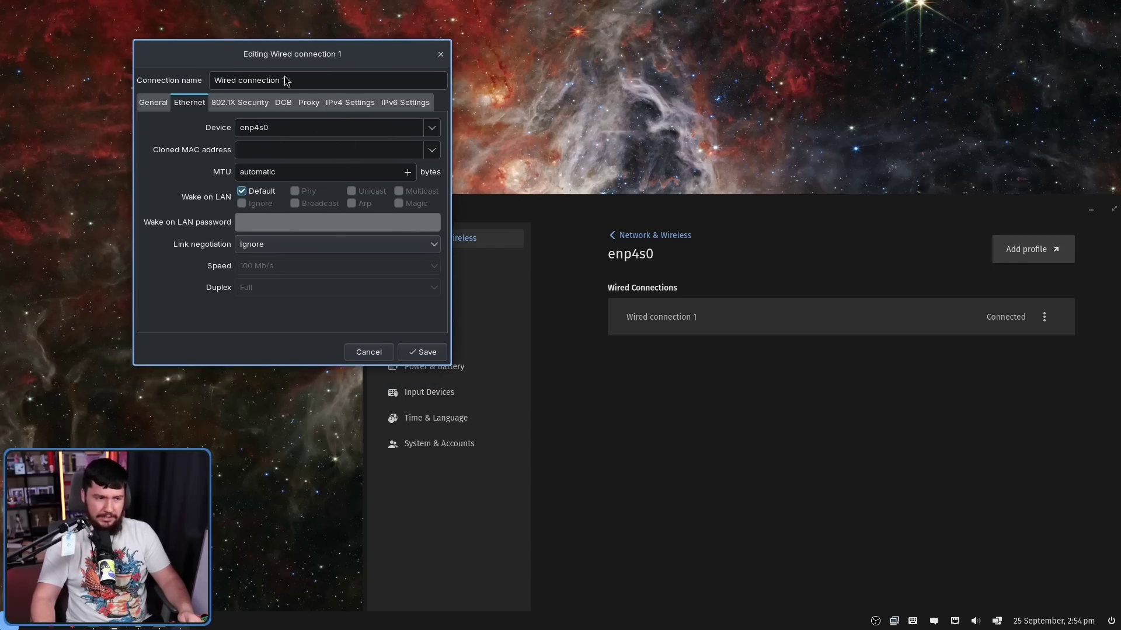
{"action": "mouse_move", "coordinate": [322, 168]}
{"action": "left_mouse_down"}
{"action": "mouse_move", "coordinate": [242, 218]}
{"action": "mouse_move", "coordinate": [336, 172]}
{"action": "left_mouse_up"}
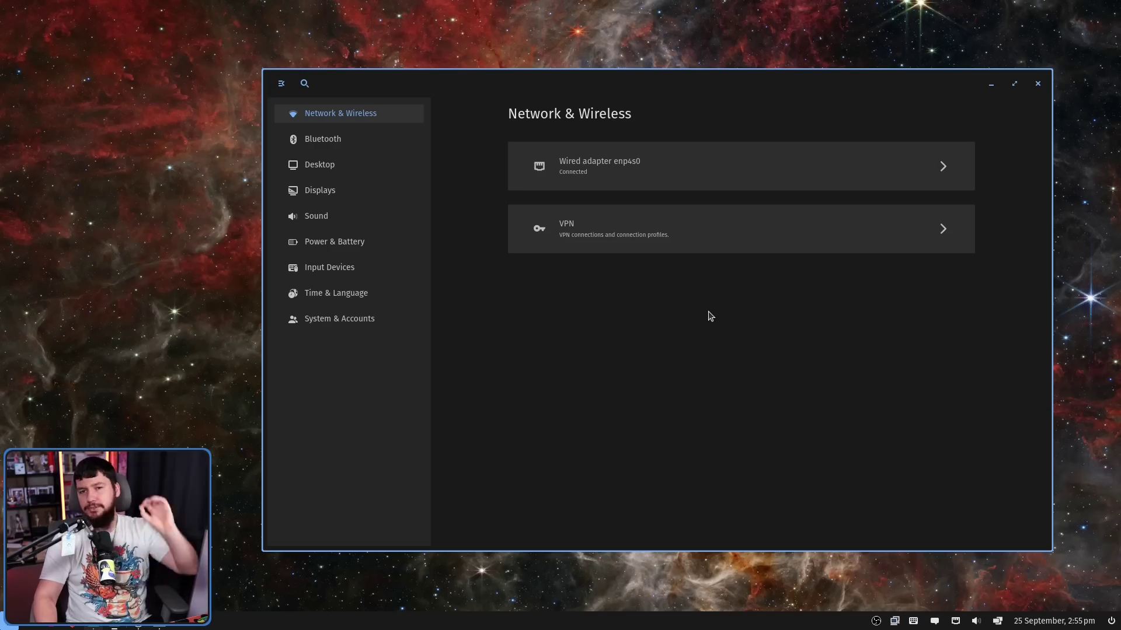
- View the VPN connections page and return to the Network & Wireless overview
{"action": "left_click", "coordinate": [705, 244]}
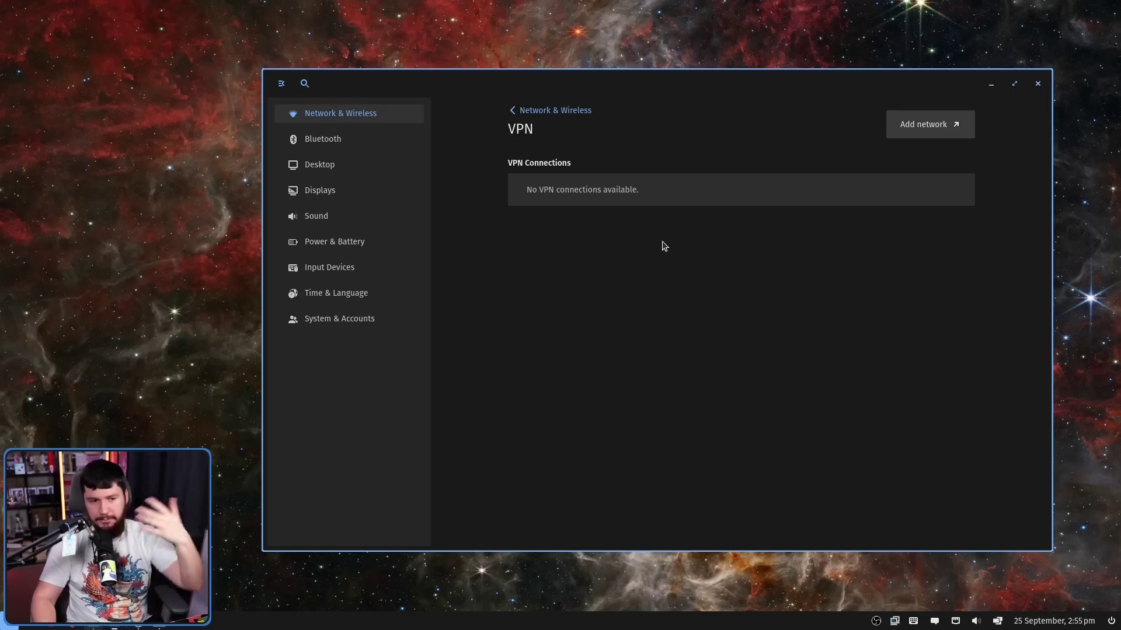
{"action": "left_click", "coordinate": [552, 111]}
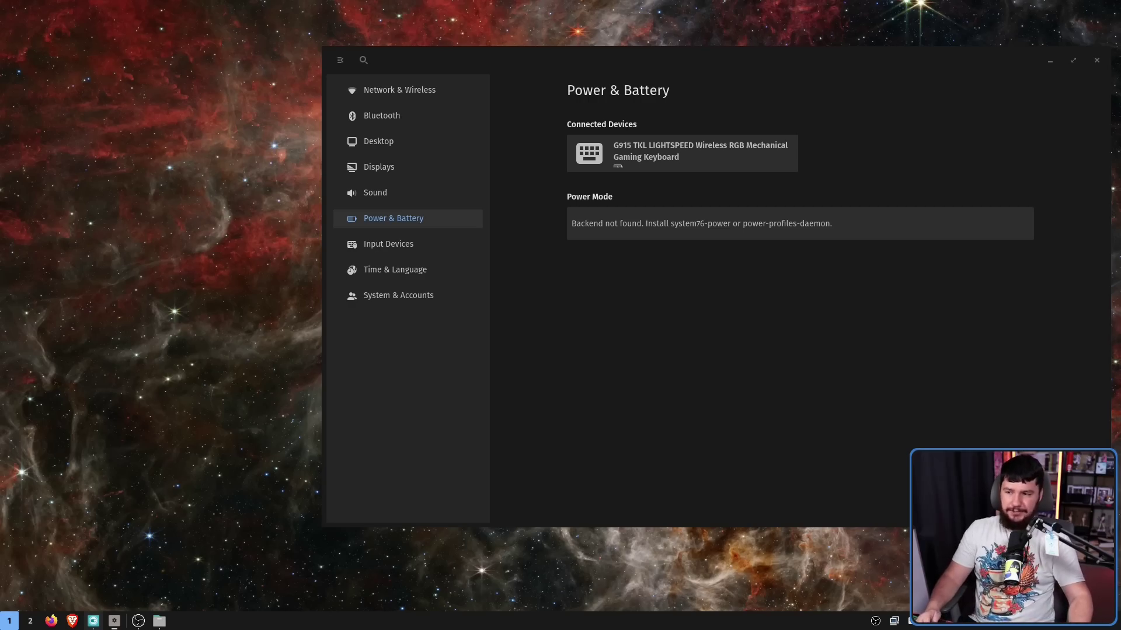
- Launch two Alacritty terminal windows and move one of them clear of the other
{"action": "key", "text": "super+t"}
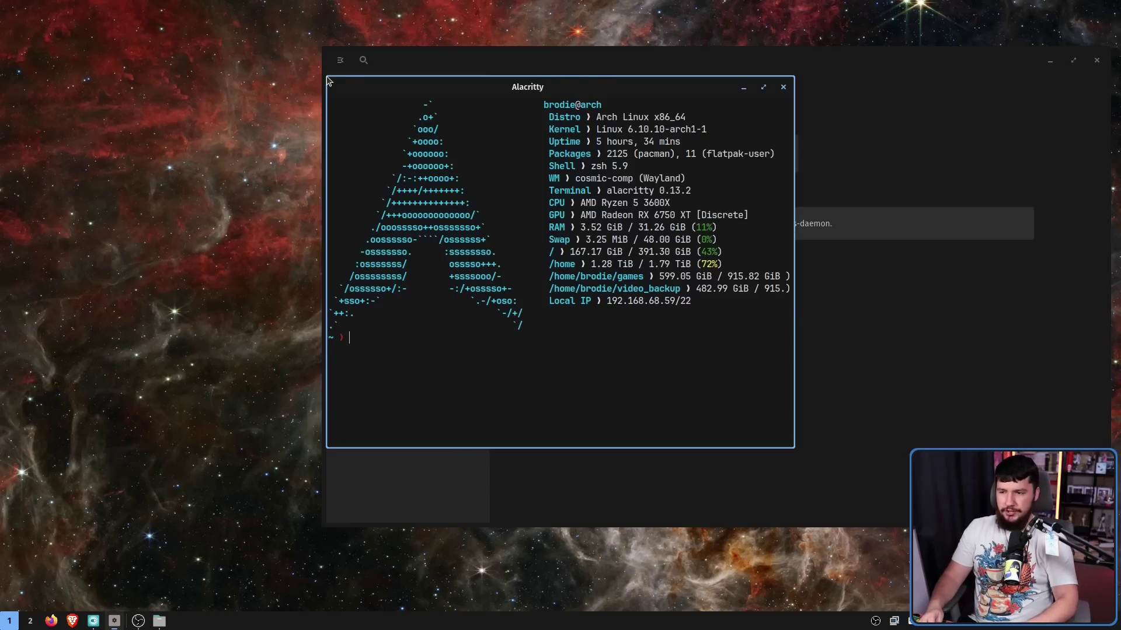
{"action": "key", "text": "super+t"}
{"action": "left_click_drag", "start_coordinate": [533, 222], "coordinate": [213, 332]}
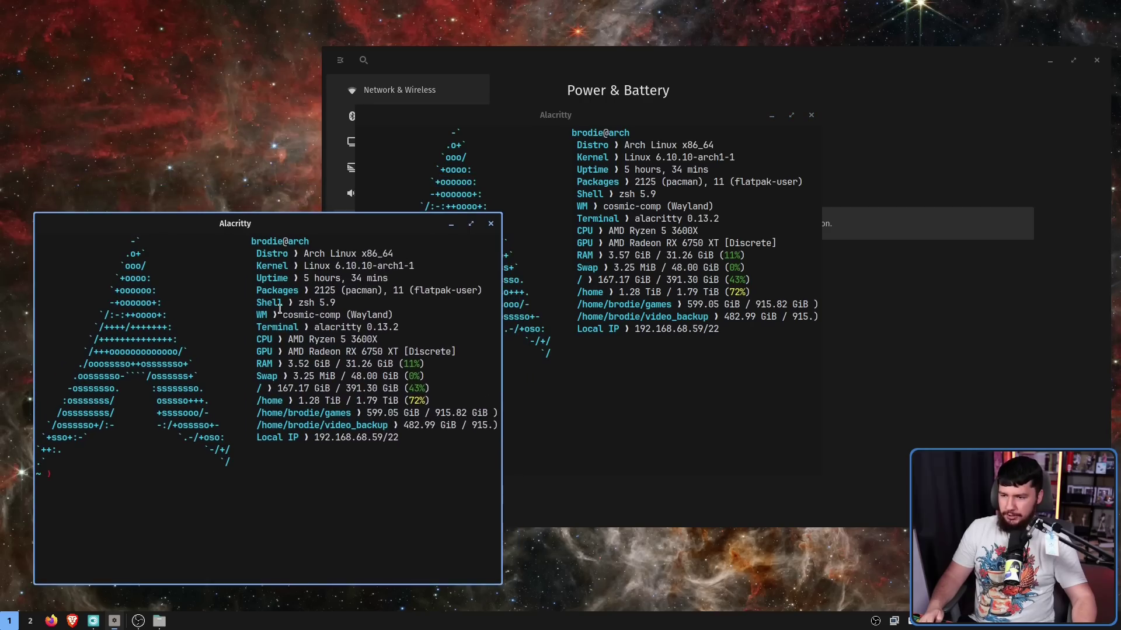
- Test window focus by switching between the terminals and the Settings window, ending on Settings
{"action": "left_click", "coordinate": [416, 207]}
{"action": "left_click", "coordinate": [408, 73]}
{"action": "left_click", "coordinate": [228, 350]}
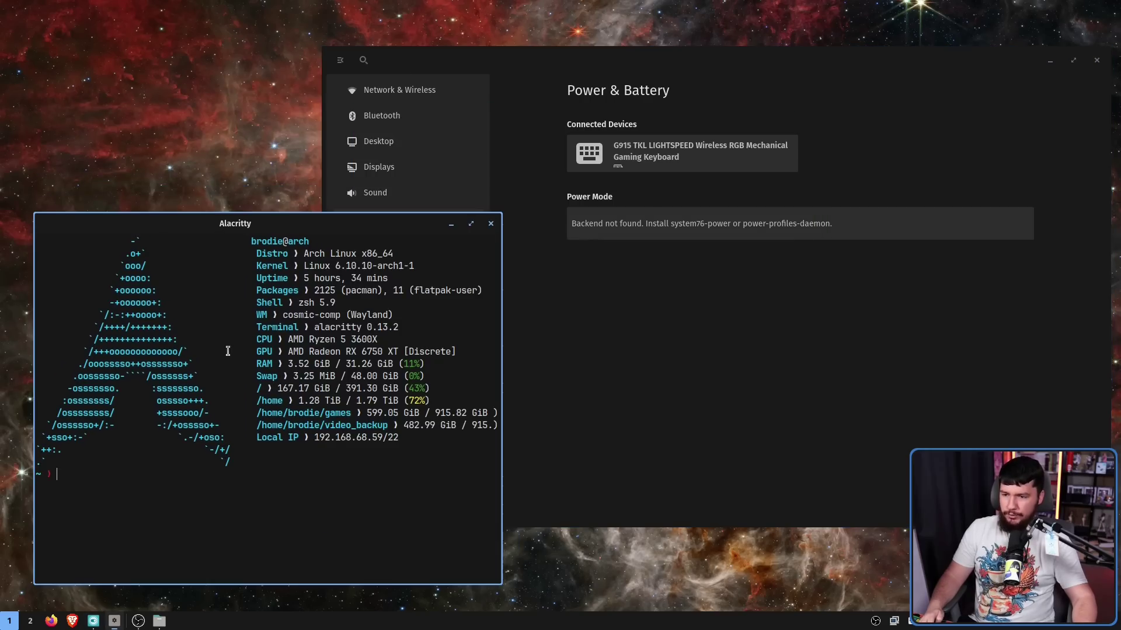
{"action": "left_click", "coordinate": [629, 389]}
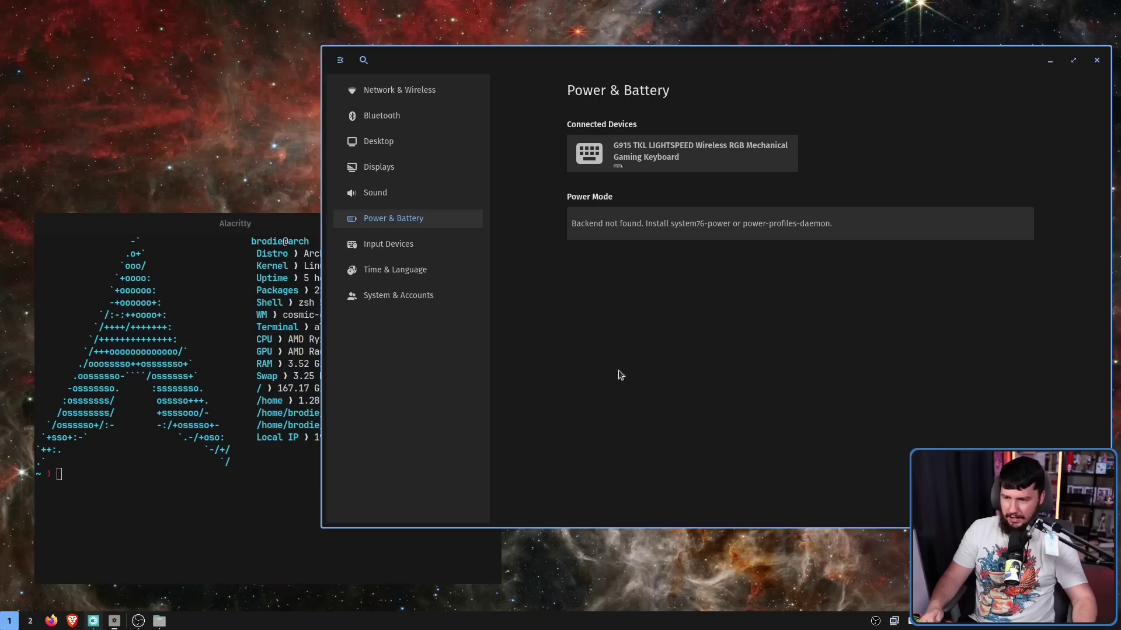
- Turn off Focus follows cursor and Cursor follows focus in the desktop's Window management settings
{"action": "left_click", "coordinate": [409, 152]}
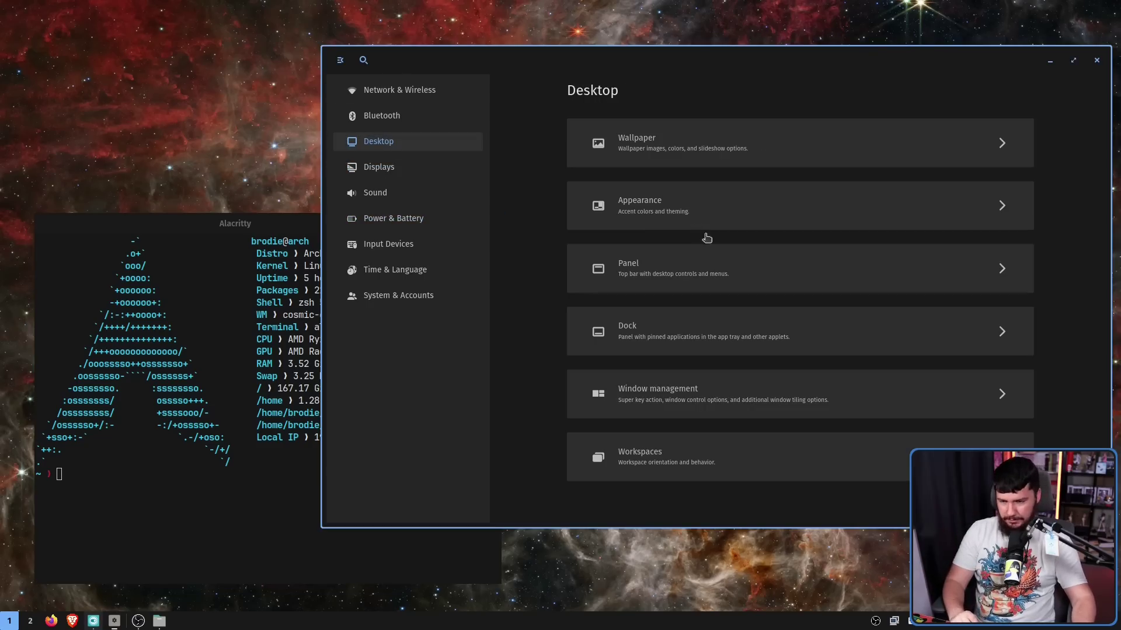
{"action": "left_click", "coordinate": [745, 400]}
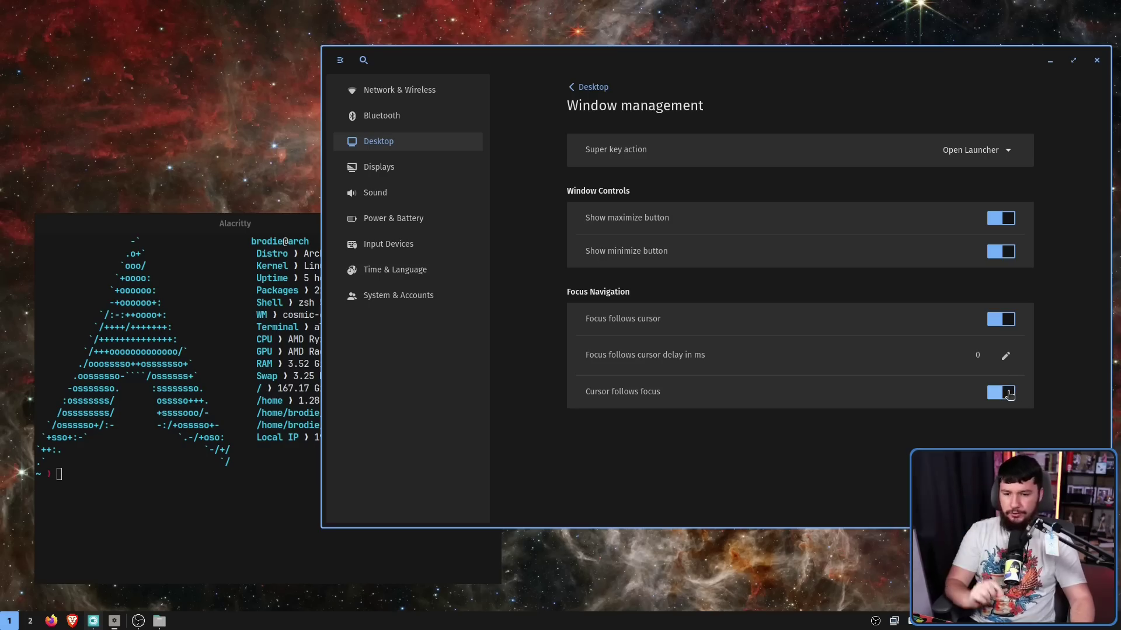
{"action": "left_click", "coordinate": [1008, 324]}
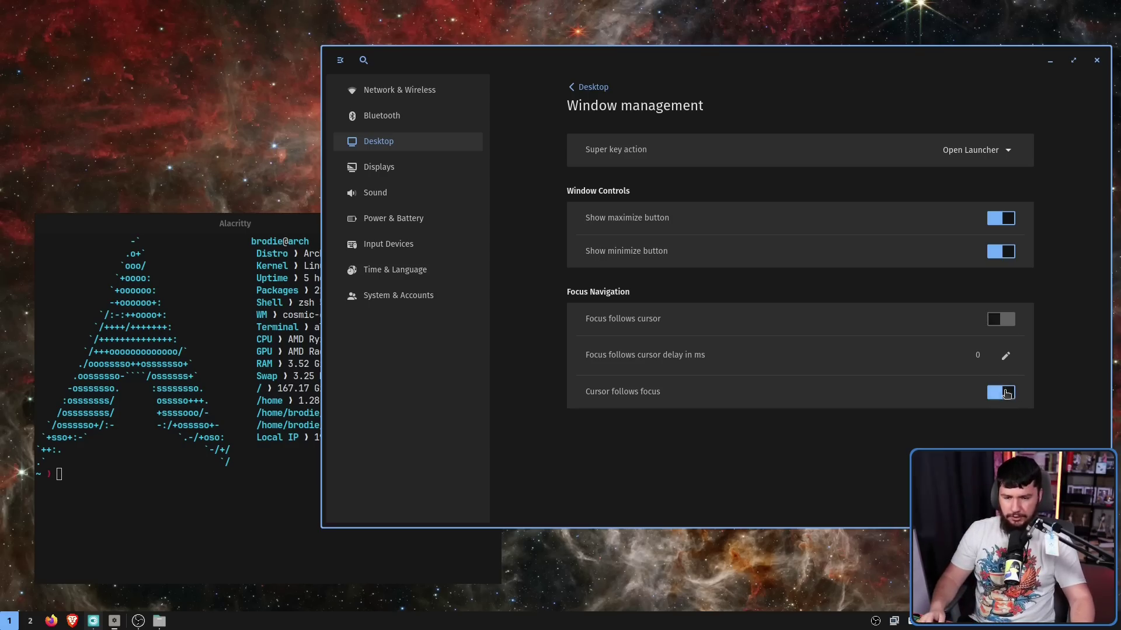
{"action": "left_click", "coordinate": [1007, 395]}
- Move the Settings window off the covered terminal, bring that terminal forward and move it aside, and refocus Settings
{"action": "left_click_drag", "start_coordinate": [580, 238], "coordinate": [662, 359]}
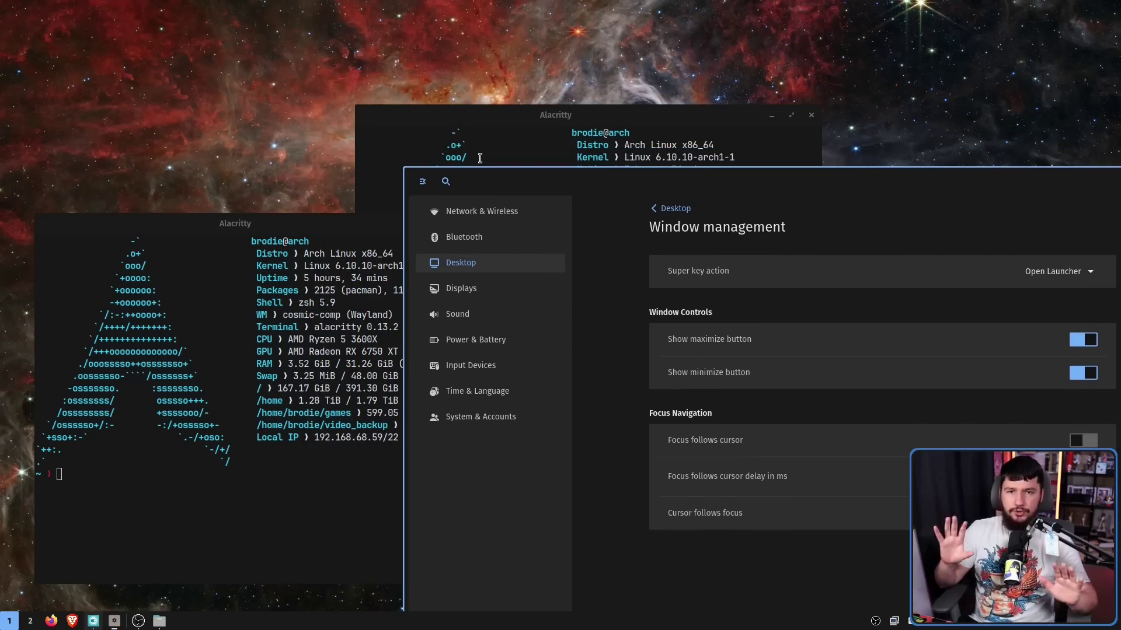
{"action": "left_click", "coordinate": [376, 128]}
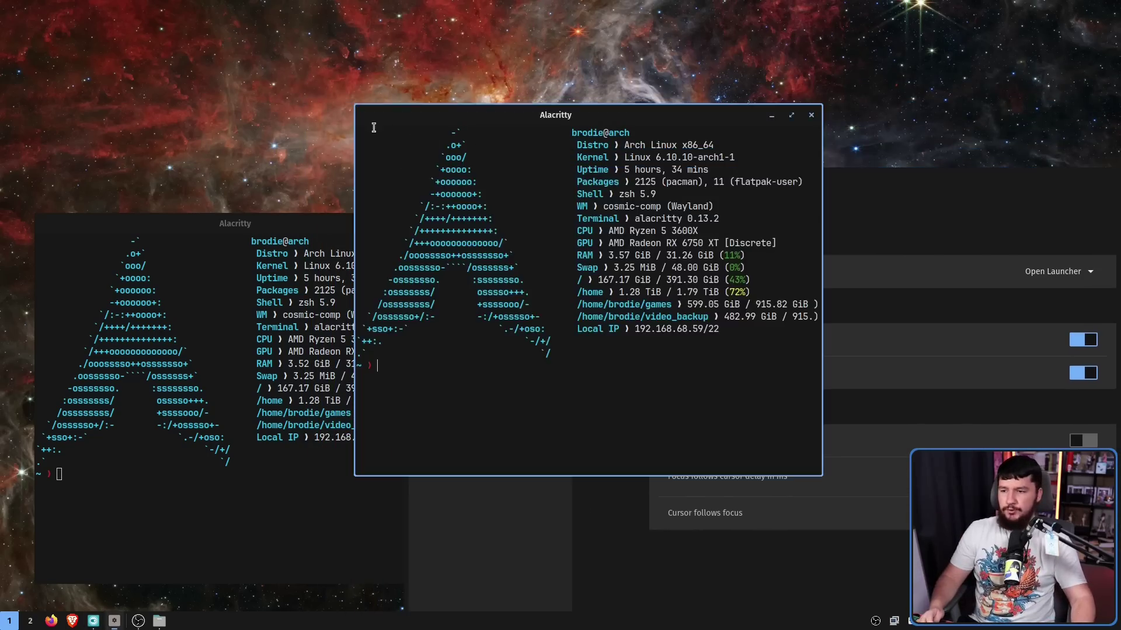
{"action": "left_click_drag", "start_coordinate": [479, 184], "coordinate": [227, 92]}
{"action": "left_click", "coordinate": [679, 244]}
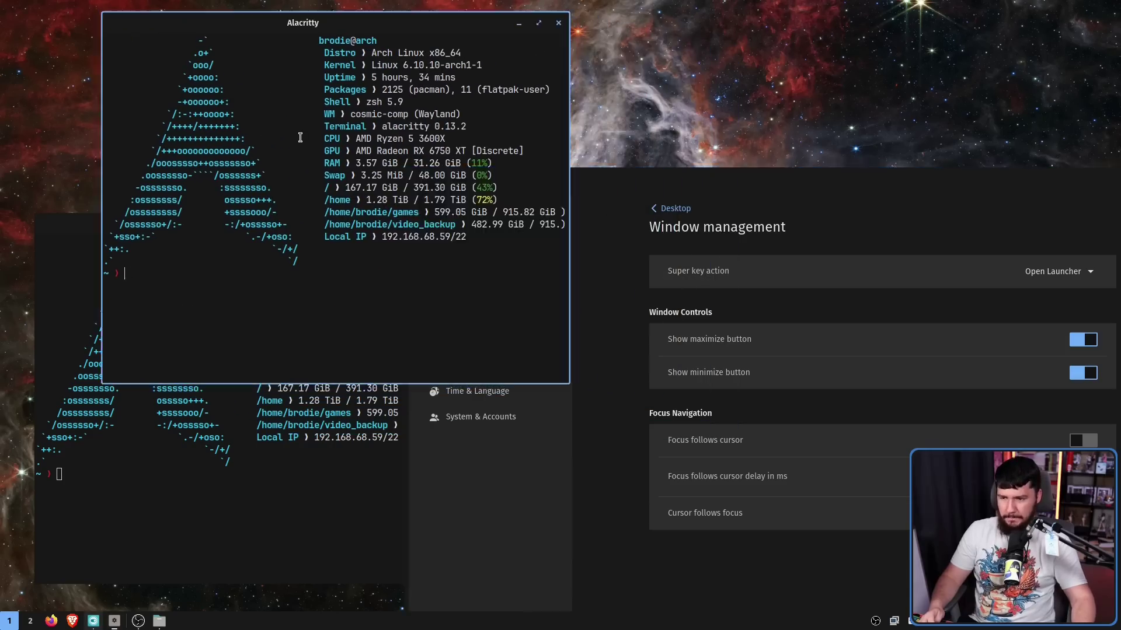
- Close the lower Alacritty terminal and move the Settings window so it partly overlaps the remaining terminal
{"action": "left_click", "coordinate": [316, 167]}
{"action": "key", "text": "alt+Tab"}
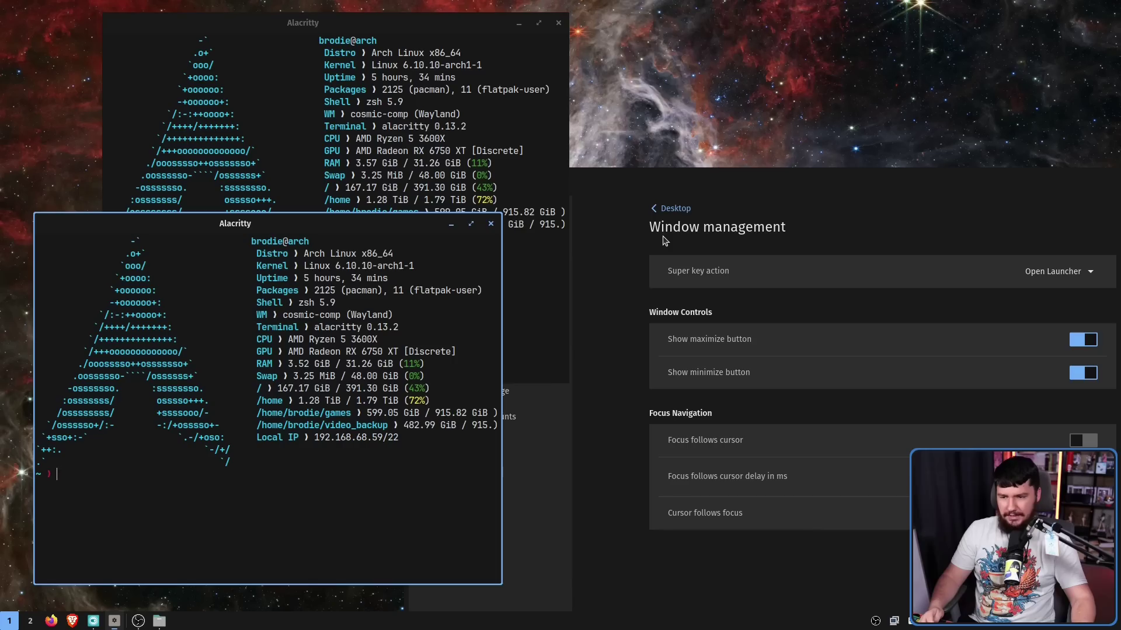
{"action": "left_click", "coordinate": [491, 224]}
{"action": "left_click_drag", "start_coordinate": [662, 258], "coordinate": [642, 224]}
- Compare manual focus changes by repeatedly switching between the terminal and the Settings window, ending on Settings
{"action": "left_click", "coordinate": [392, 79]}
{"action": "left_click", "coordinate": [655, 188]}
{"action": "left_click", "coordinate": [329, 88]}
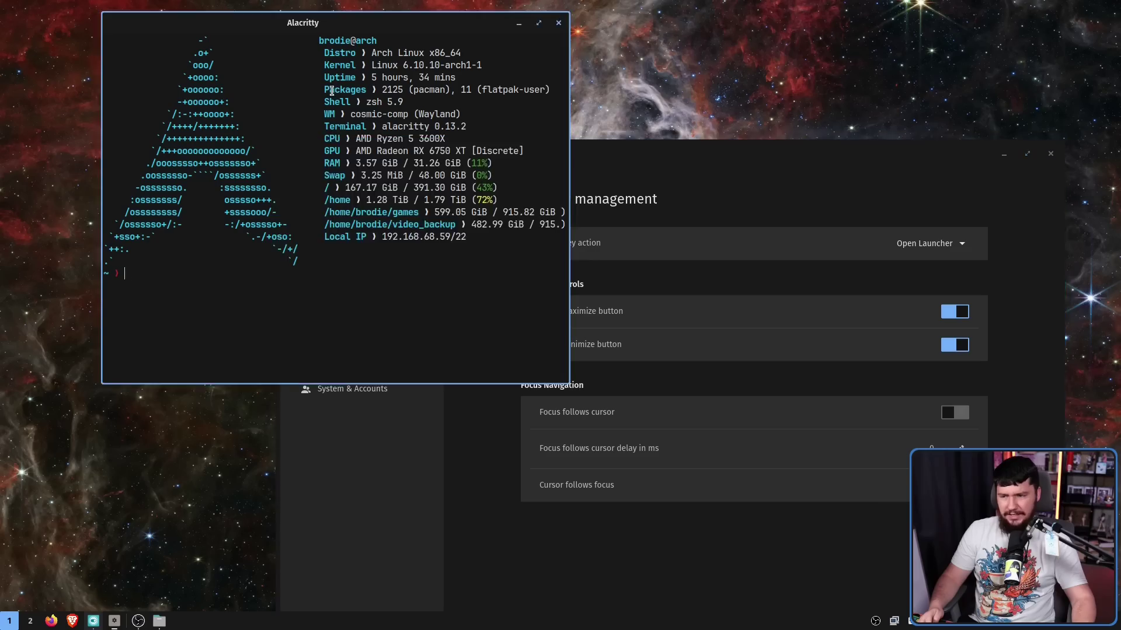
{"action": "left_click", "coordinate": [692, 205]}
{"action": "key", "text": "super+Left"}
{"action": "key", "text": "super+Right"}
{"action": "key", "text": "super+Left"}
{"action": "key", "text": "super+Right"}
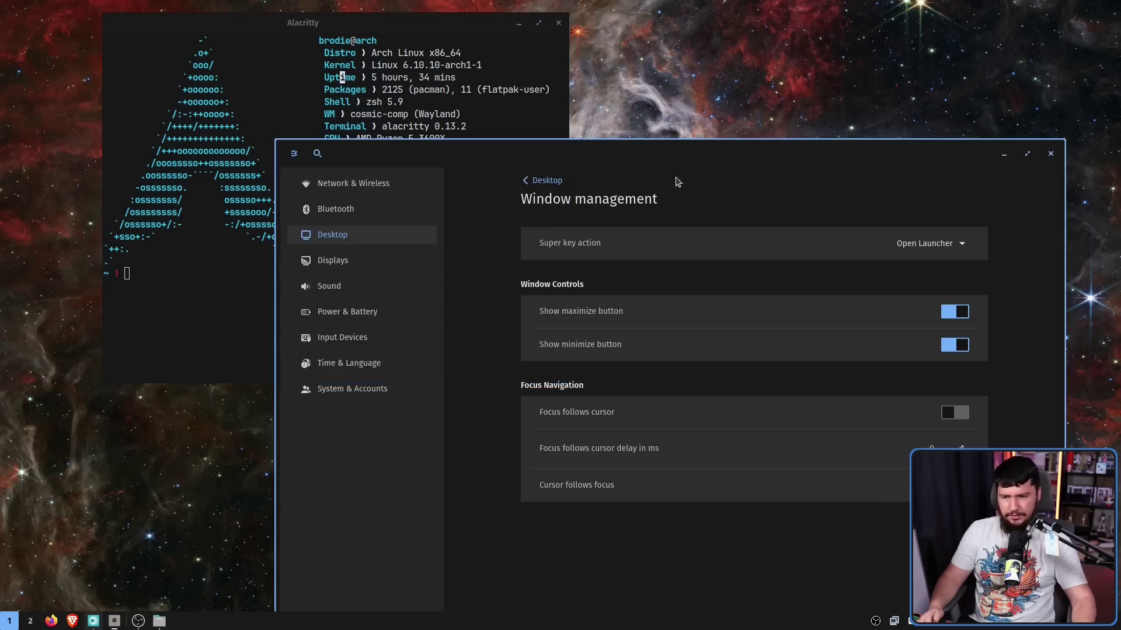
{"action": "key", "text": "super+Left"}
{"action": "key", "text": "super+Right"}
{"action": "key", "text": "super+Left"}
{"action": "key", "text": "super+Right"}
{"action": "key", "text": "super+Left"}
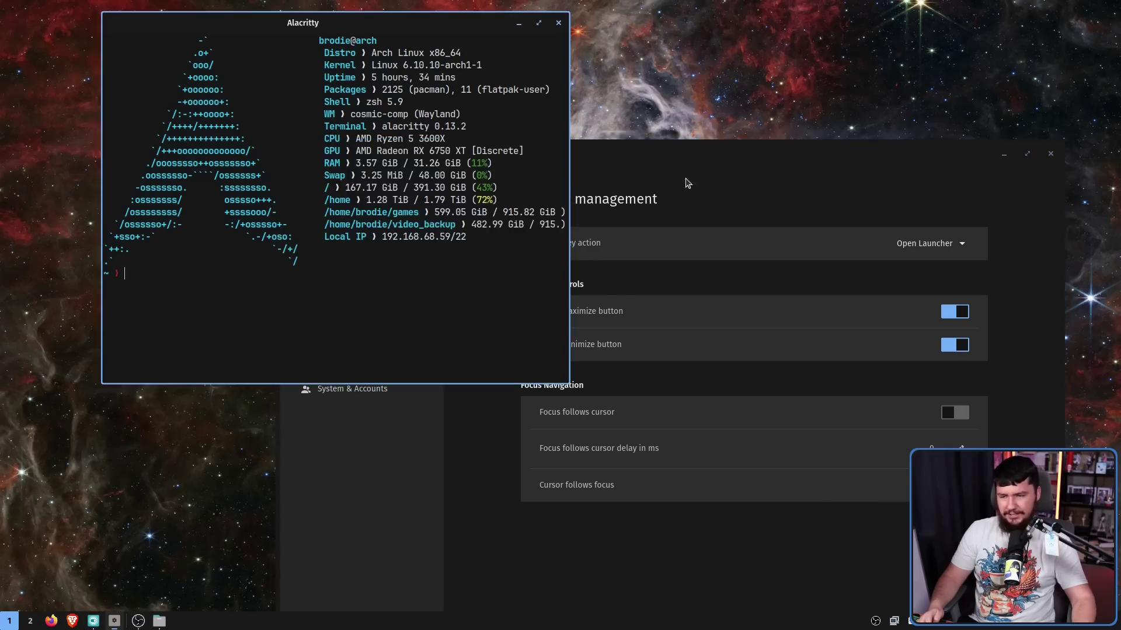
{"action": "key", "text": "super+Right"}
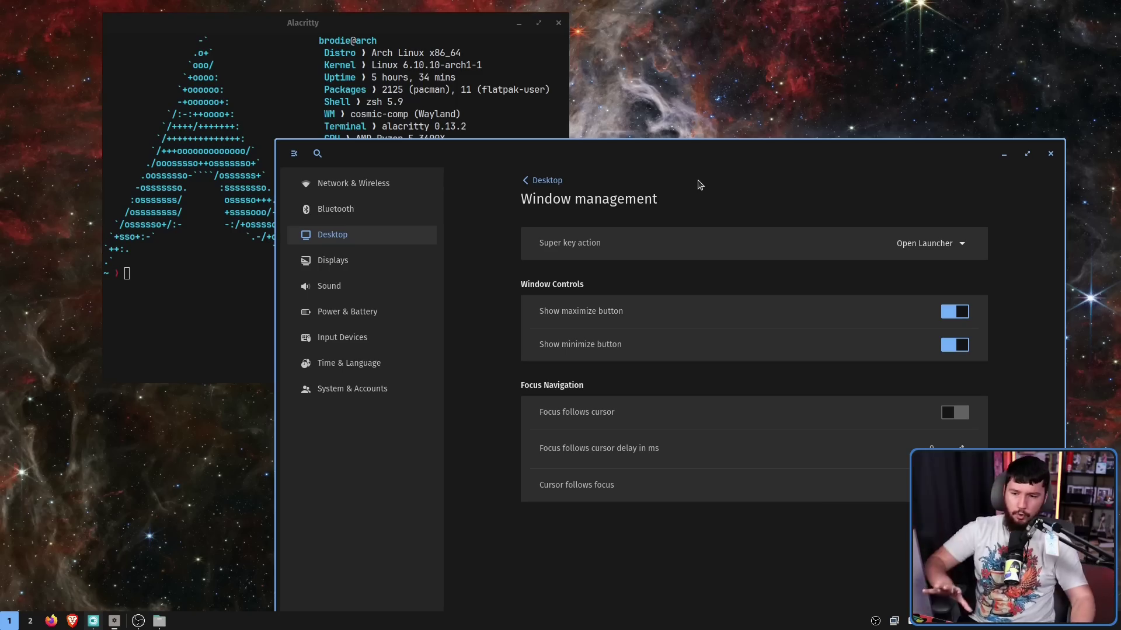
- Turn on Focus follows cursor with a delay of 250 ms and test it on the terminal
{"action": "left_click", "coordinate": [950, 409]}
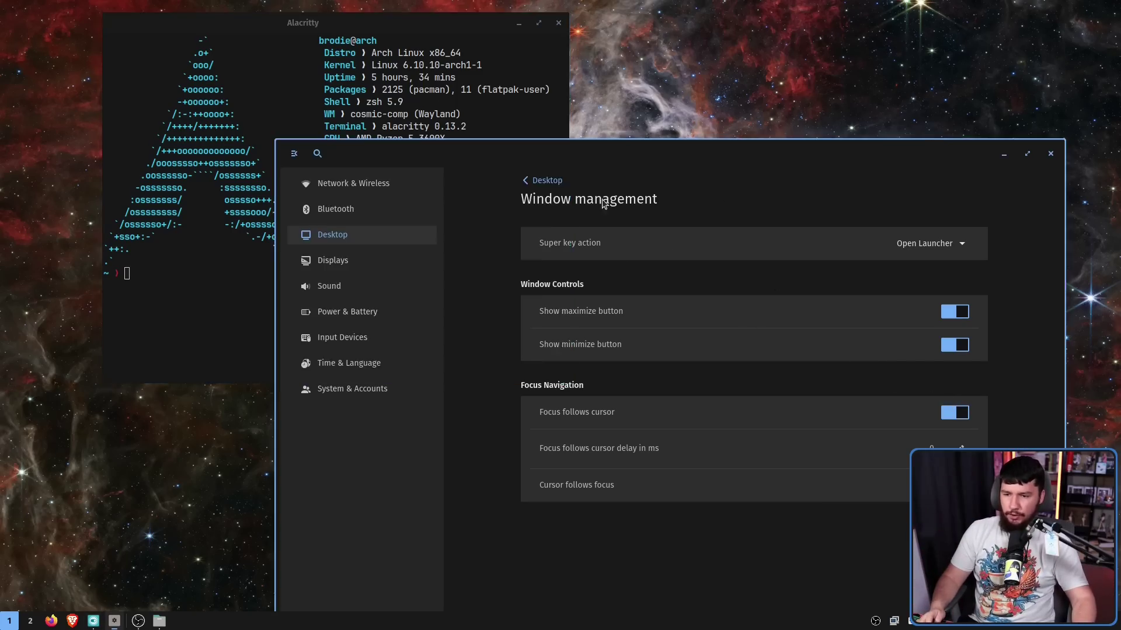
{"action": "mouse_move", "coordinate": [506, 128]}
{"action": "mouse_move", "coordinate": [655, 243]}
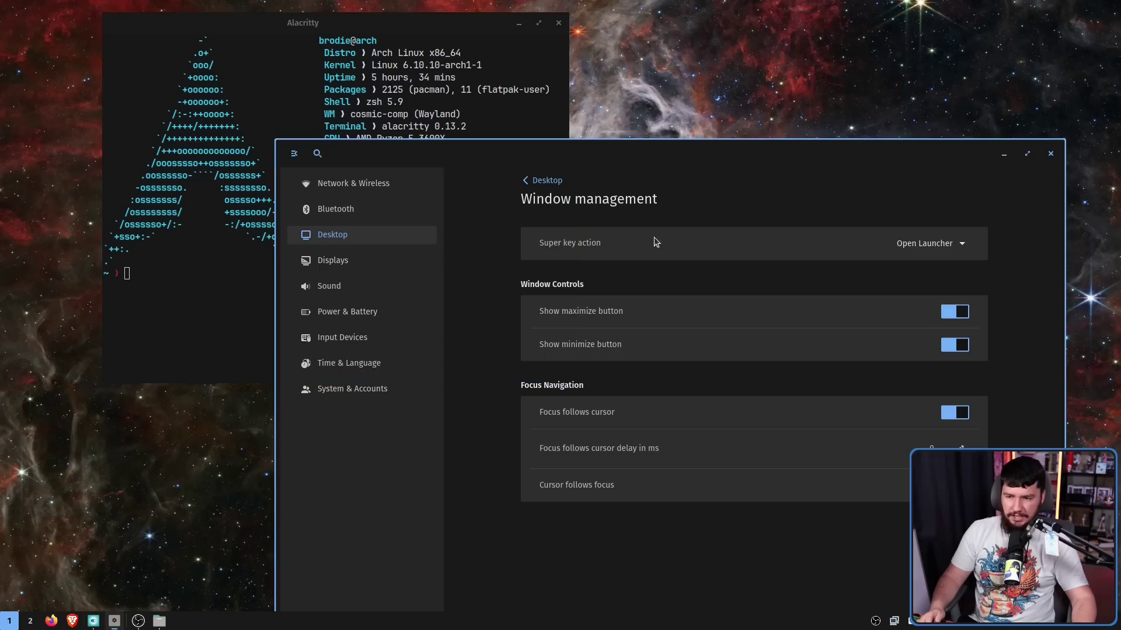
{"action": "left_click", "coordinate": [944, 447]}
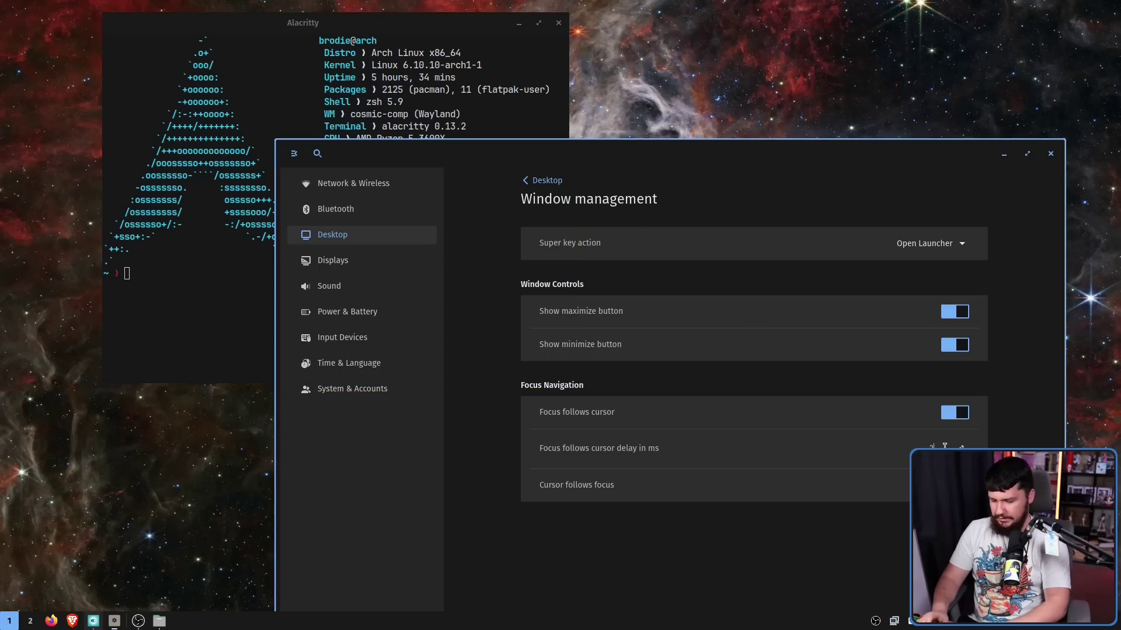
{"action": "key", "text": "BackSpace"}
{"action": "type", "text": "25"}
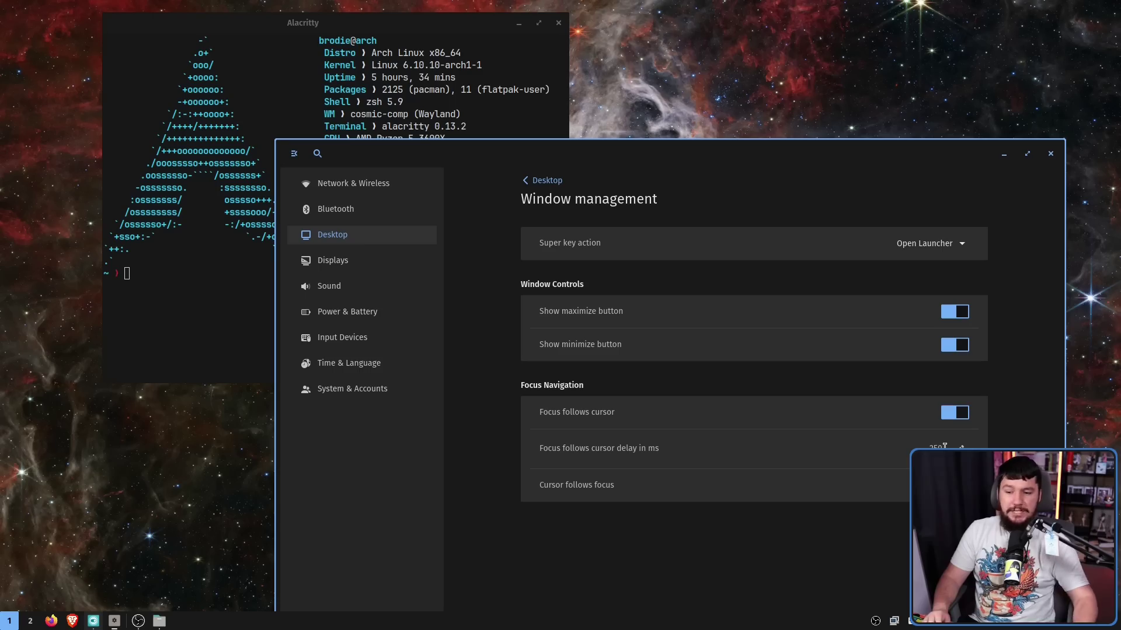
{"action": "type", "text": "0"}
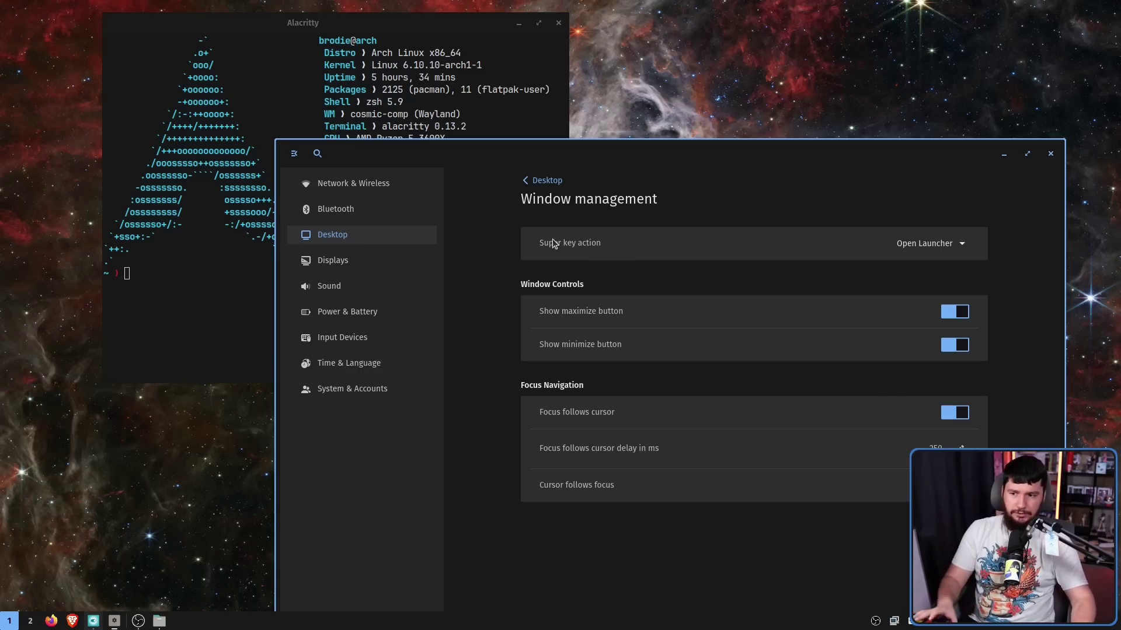
{"action": "mouse_move", "coordinate": [452, 81]}
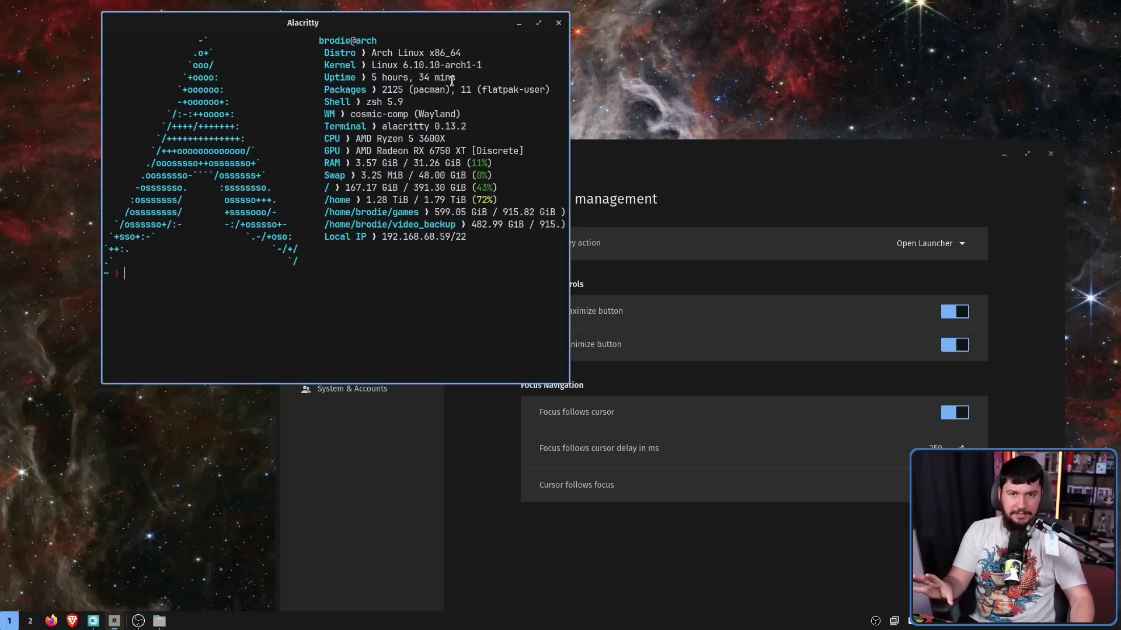
- Set the Focus follows cursor delay to 1000 ms and test it between the terminal and Settings
{"action": "mouse_move", "coordinate": [940, 446]}
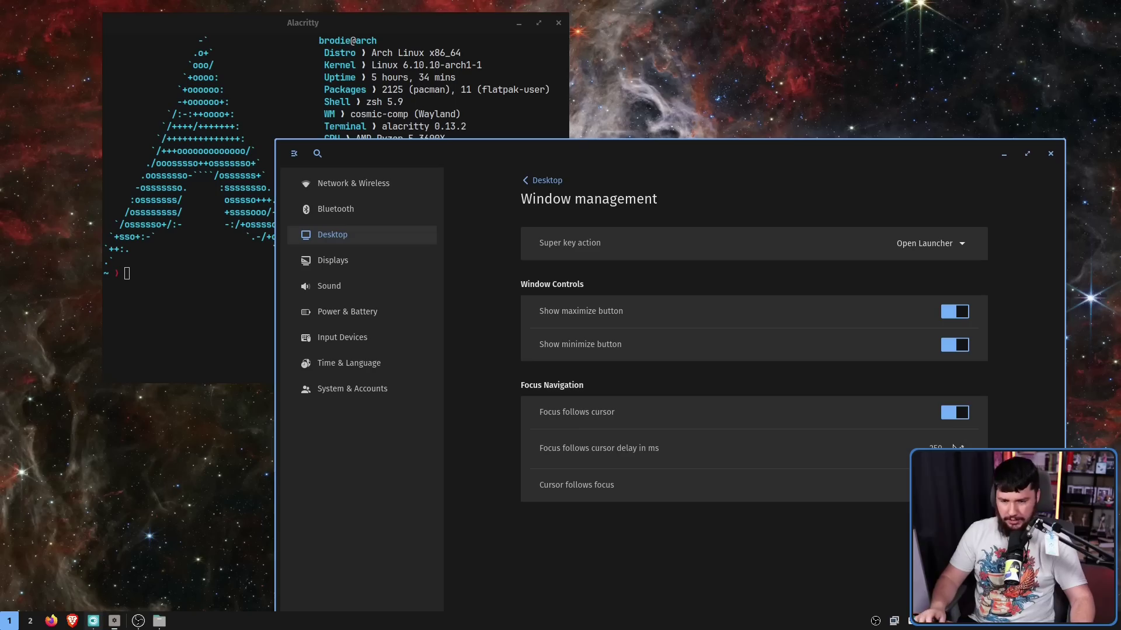
{"action": "key", "text": "BackSpace"}
{"action": "key", "text": "BackSpace"}
{"action": "type", "text": "000"}
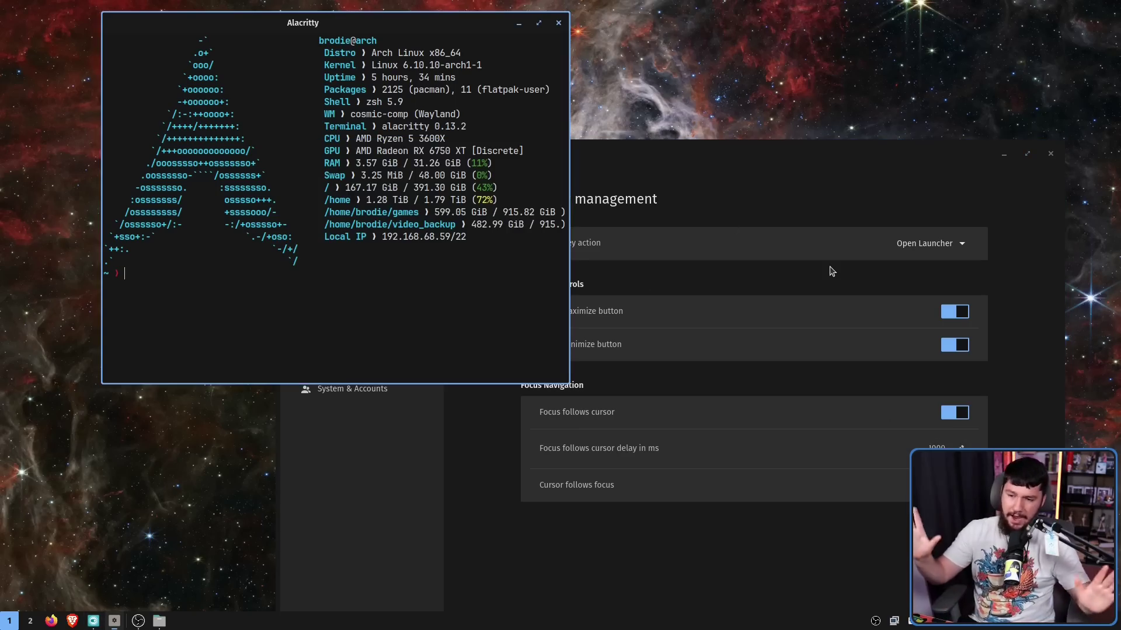
{"action": "mouse_move", "coordinate": [832, 271]}
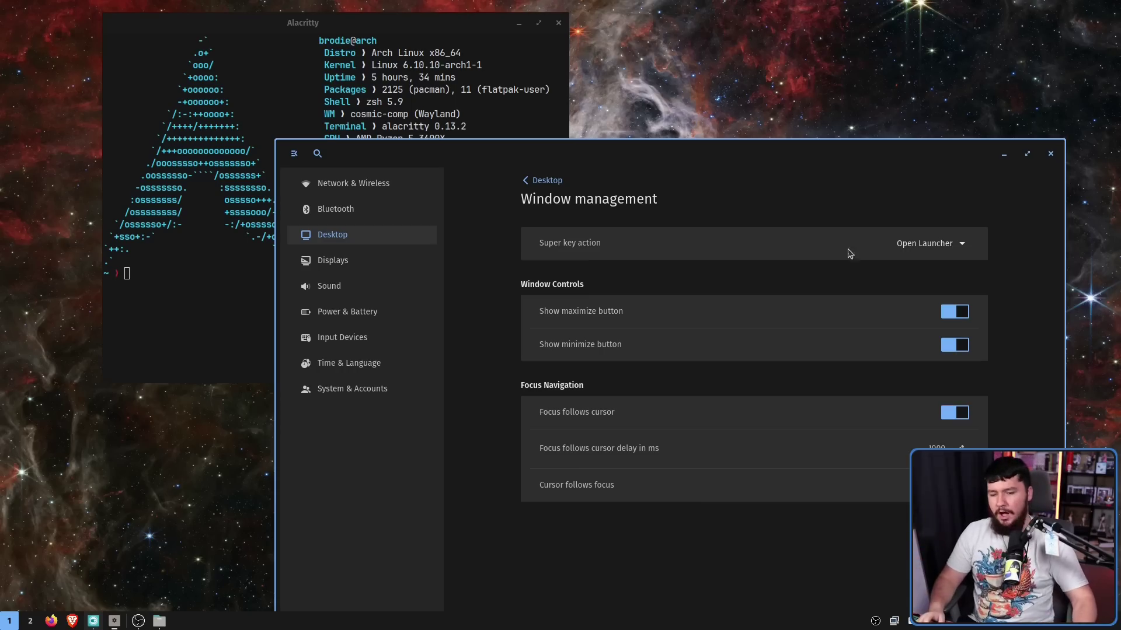
- Set the Focus follows cursor delay to 250 ms and shift the Settings window so its focus options are uncovered
{"action": "key", "text": "BackSpace"}
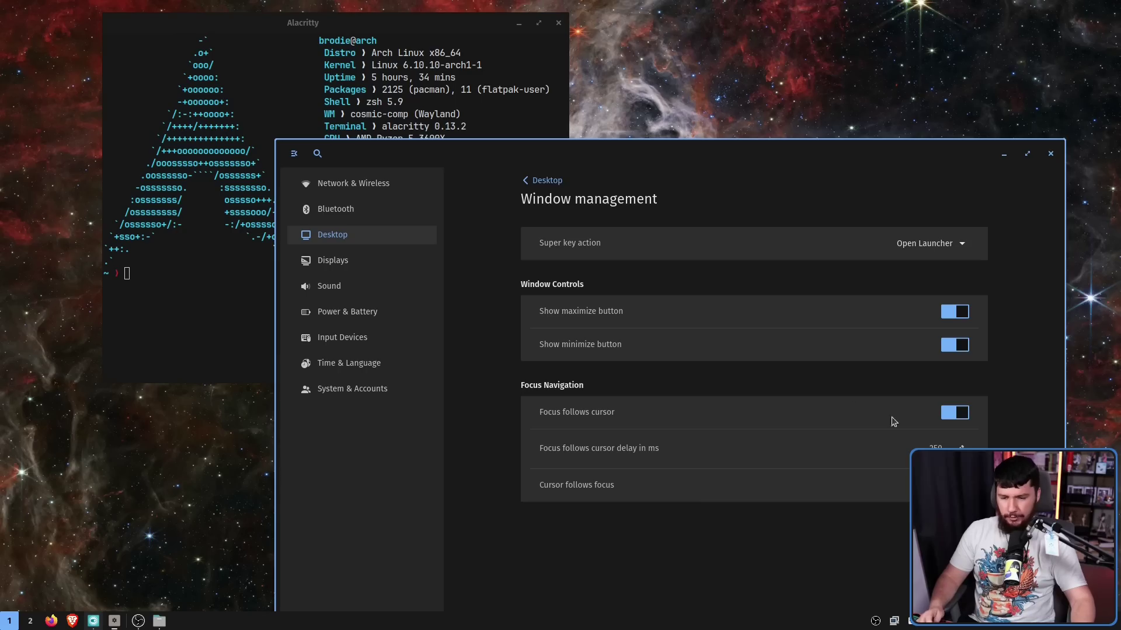
{"action": "left_click_drag", "start_coordinate": [721, 333], "coordinate": [762, 306]}
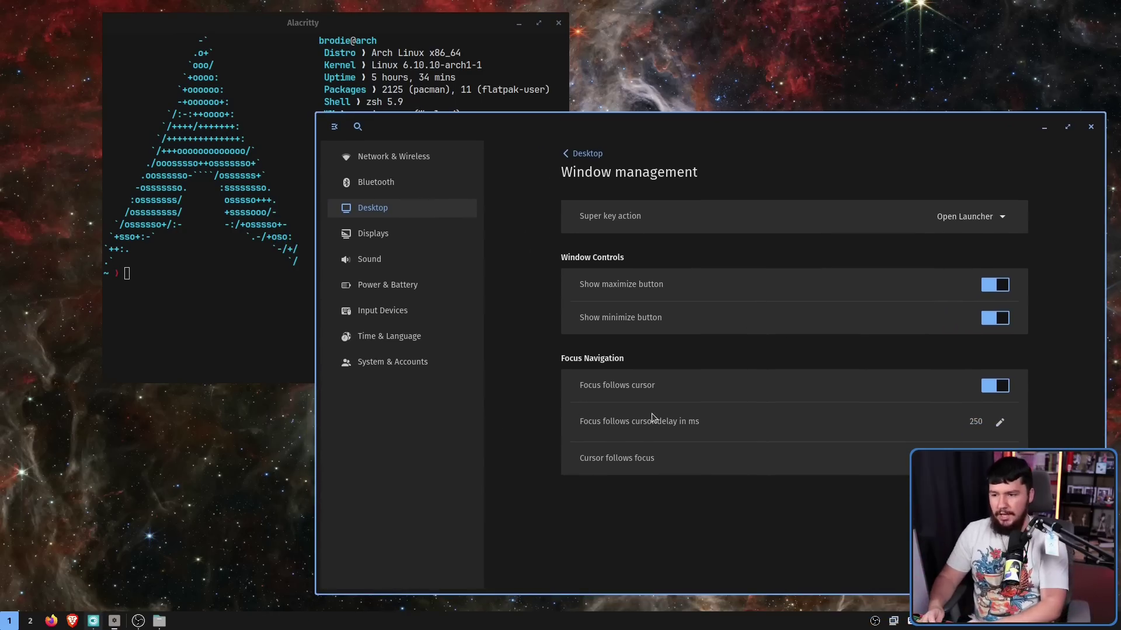
- Open and dismiss the launcher, and test Cursor follows focus by switching between the Settings window and the terminal
{"action": "key", "text": "super"}
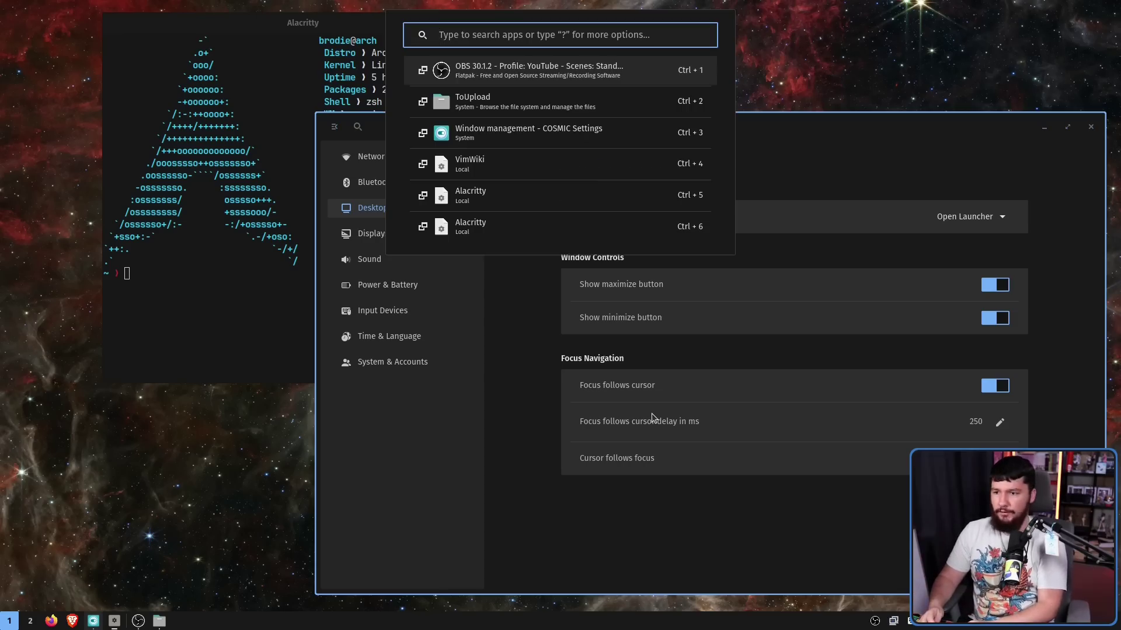
{"action": "key", "text": "Escape"}
{"action": "key", "text": "alt+Tab"}
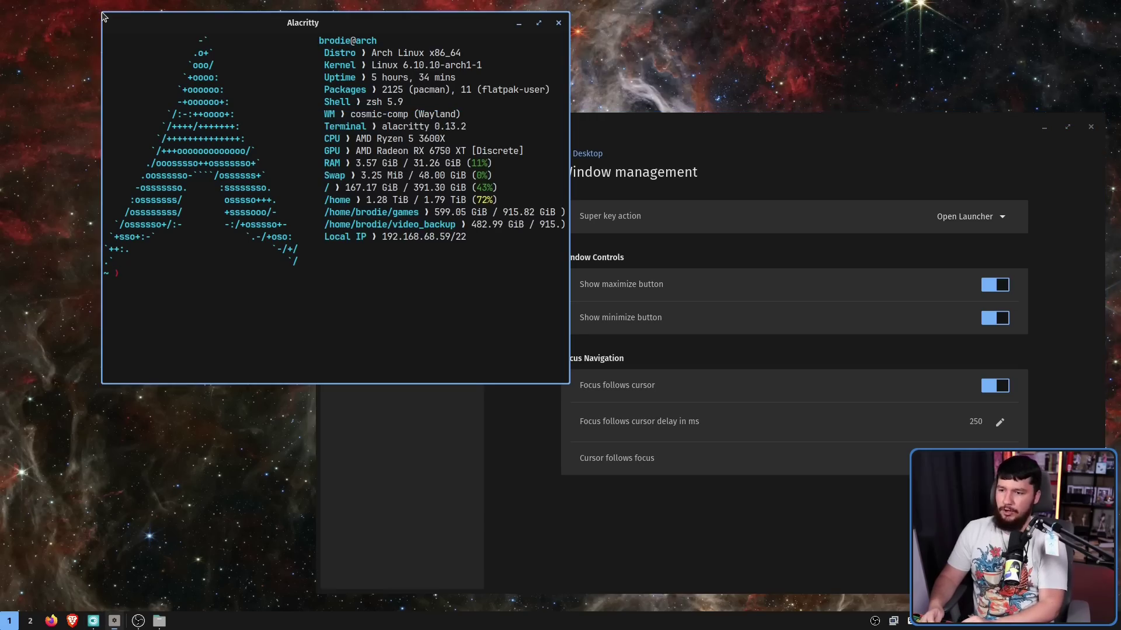
{"action": "mouse_move", "coordinate": [315, 112]}
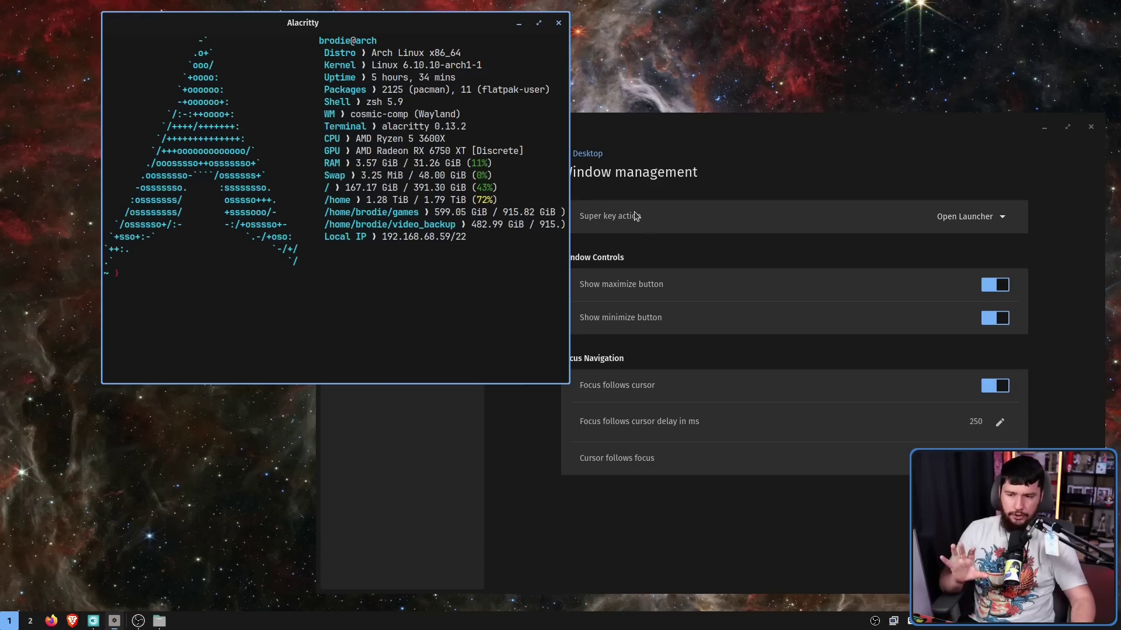
{"action": "mouse_move", "coordinate": [636, 216]}
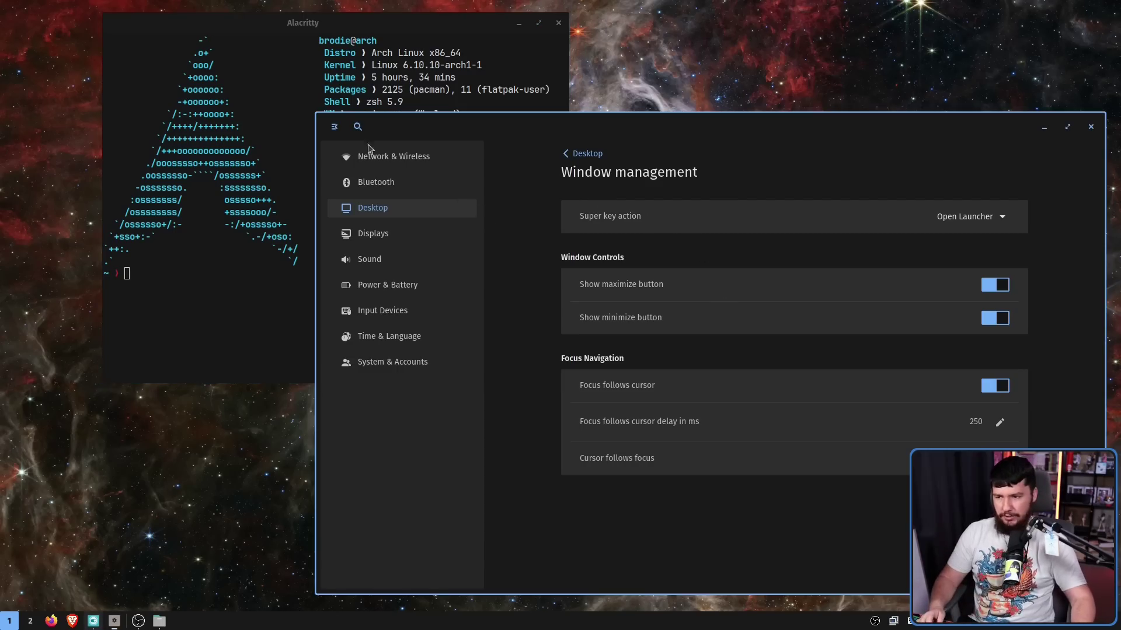
{"action": "mouse_move", "coordinate": [102, 11]}
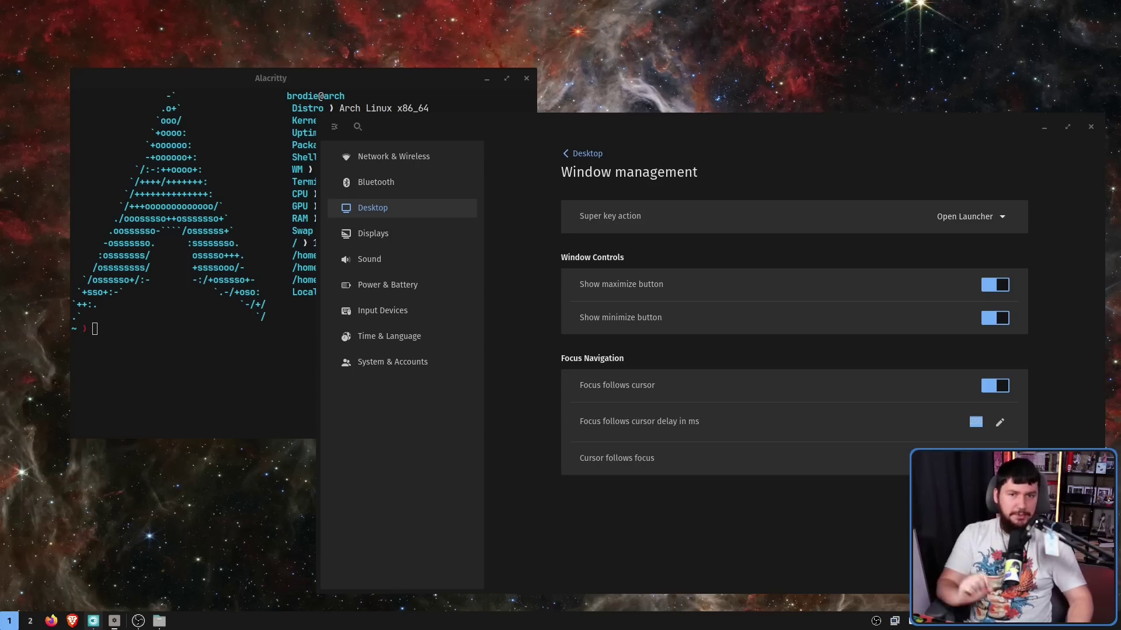
- Set the Focus follows cursor delay to 0 ms and open several more Alacritty terminals
{"action": "left_click", "coordinate": [981, 419]}
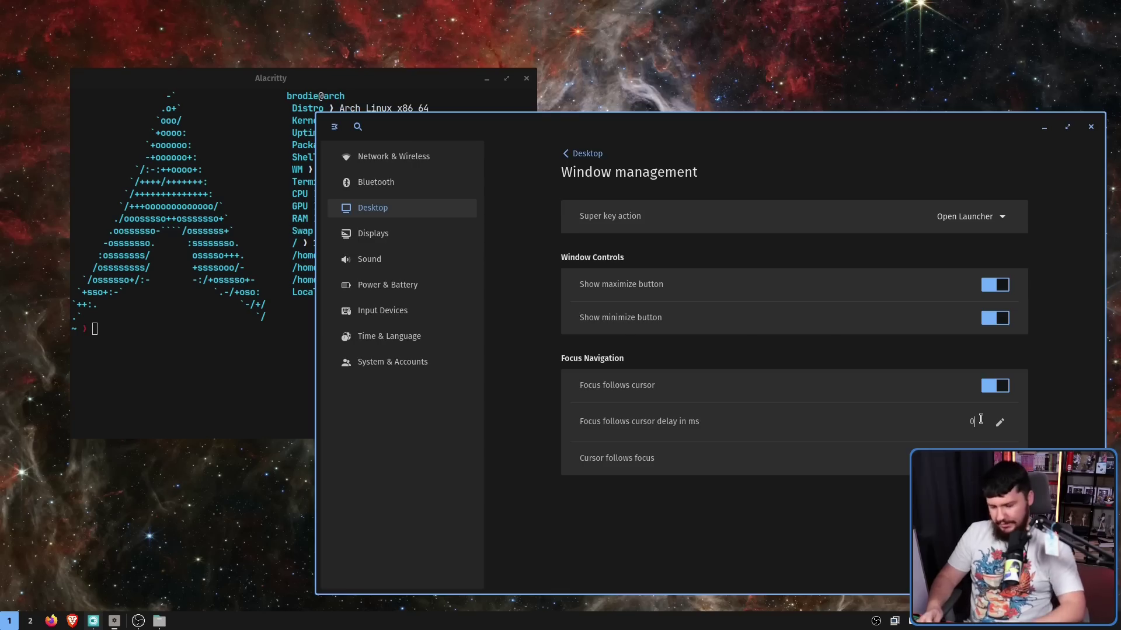
{"action": "key", "text": "super+t"}
{"action": "key", "text": "super+t"}
{"action": "key", "text": "super+t"}
{"action": "key", "text": "super+t"}
{"action": "key", "text": "super+t"}
{"action": "key", "text": "super+t"}
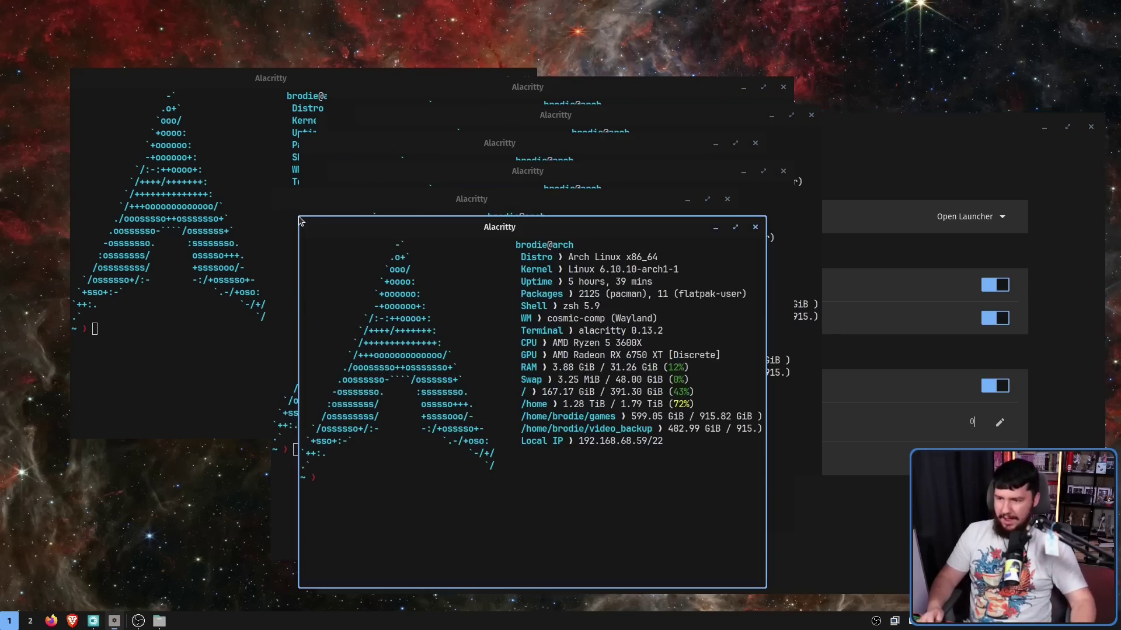
- Test Cursor follows focus by cycling focus through the stacked Alacritty terminals
{"action": "key", "text": "super+q"}
{"action": "key", "text": "super+q"}
{"action": "key", "text": "super+q"}
{"action": "key", "text": "super+q"}
{"action": "left_click", "coordinate": [239, 101]}
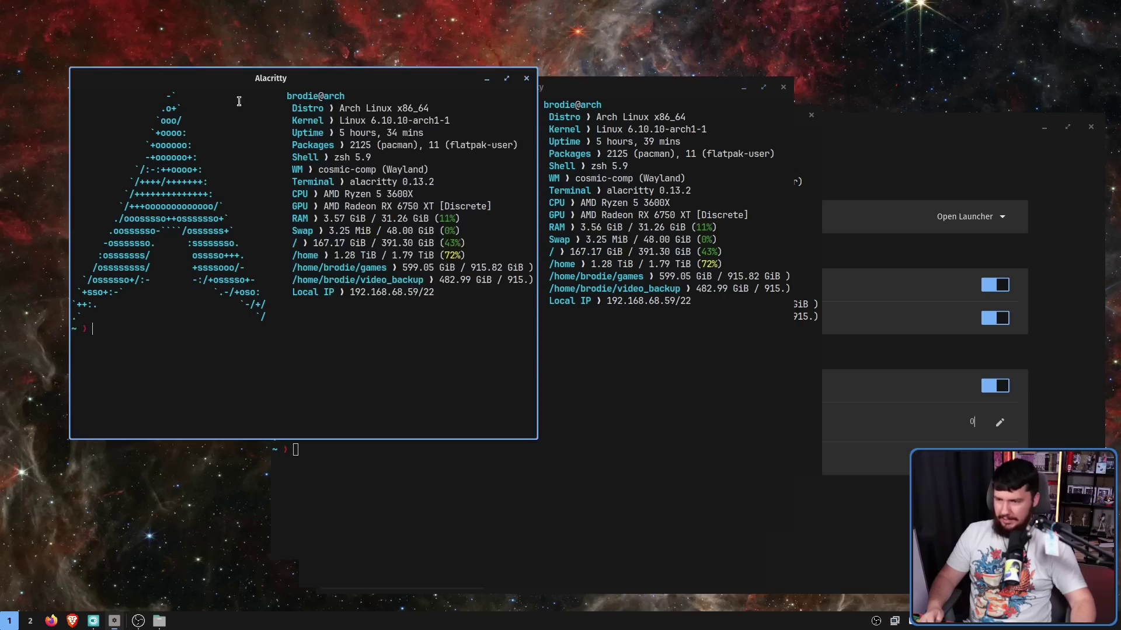
{"action": "mouse_move", "coordinate": [419, 76]}
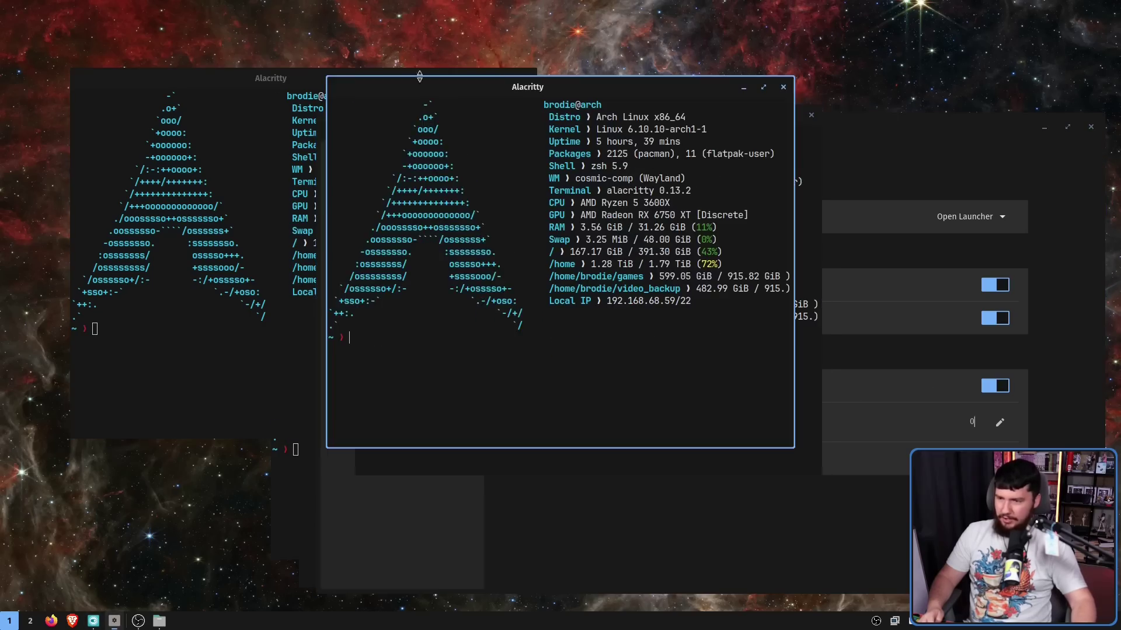
{"action": "key", "text": "super+t"}
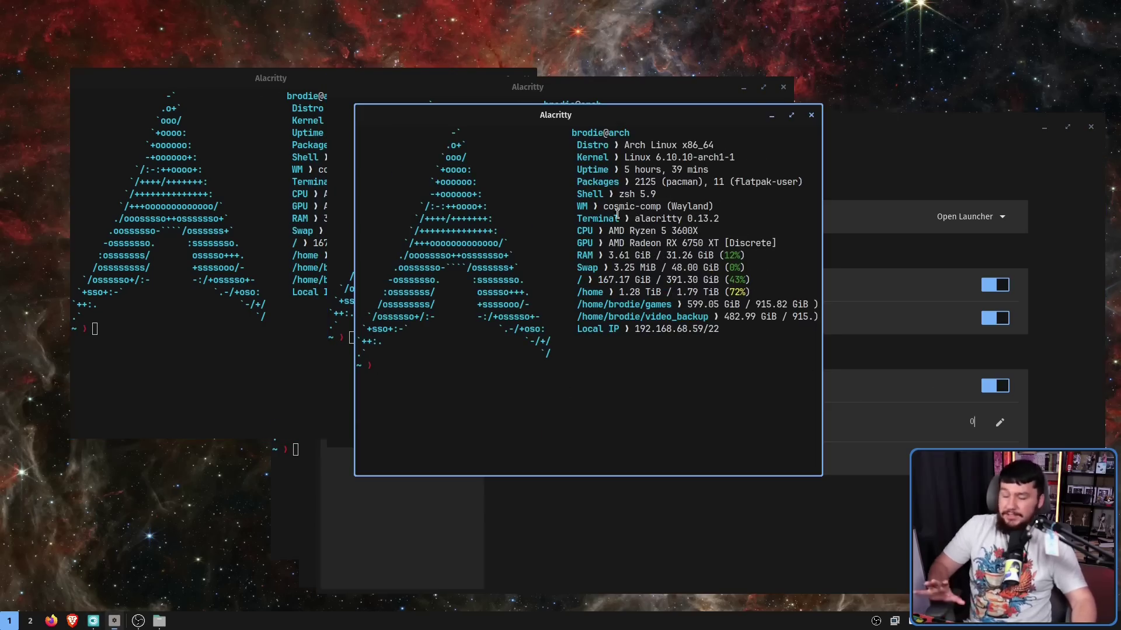
- Bring the Settings window in front of the stacked terminals and move it to expose more of them
{"action": "mouse_move", "coordinate": [880, 237]}
{"action": "left_click_drag", "start_coordinate": [712, 265], "coordinate": [709, 292]}
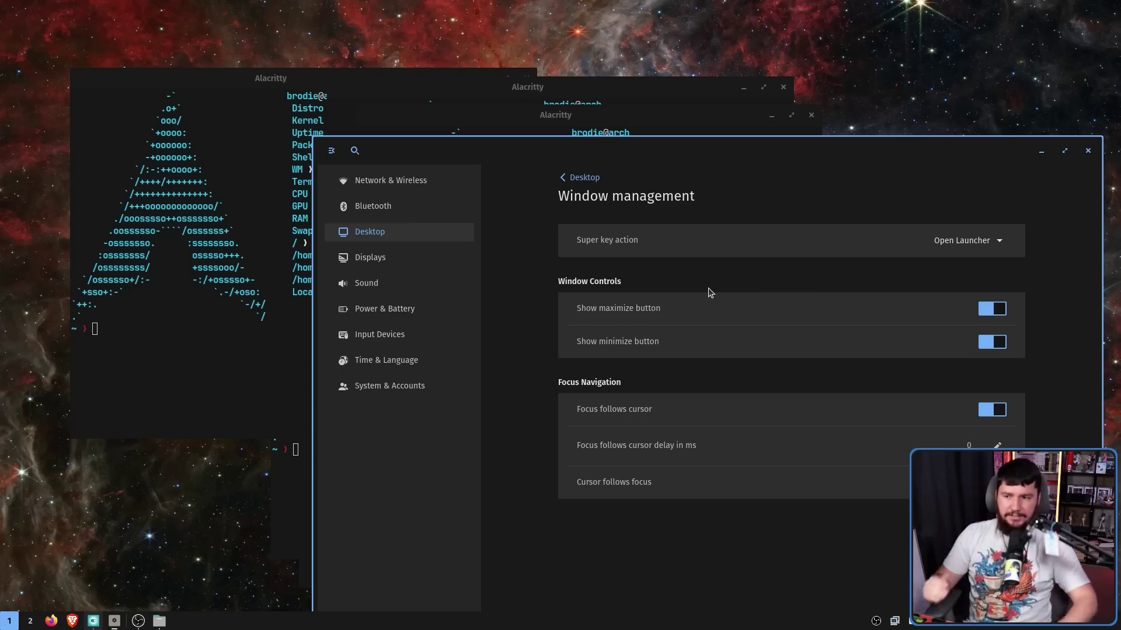
{"action": "left_click_drag", "start_coordinate": [651, 295], "coordinate": [726, 353]}
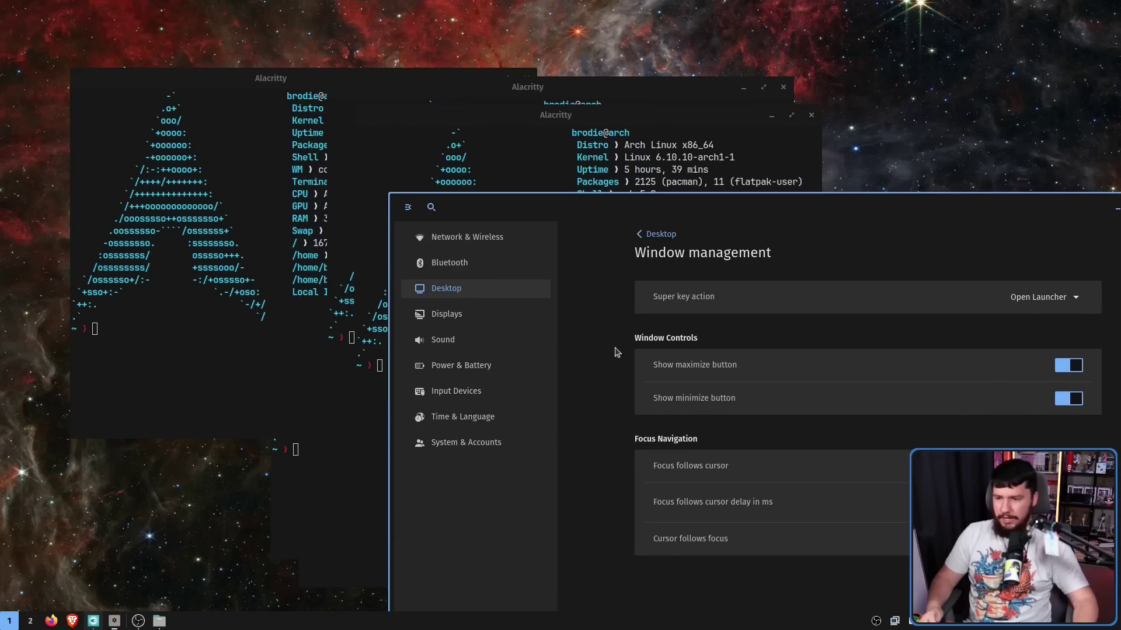
{"action": "mouse_move", "coordinate": [239, 249]}
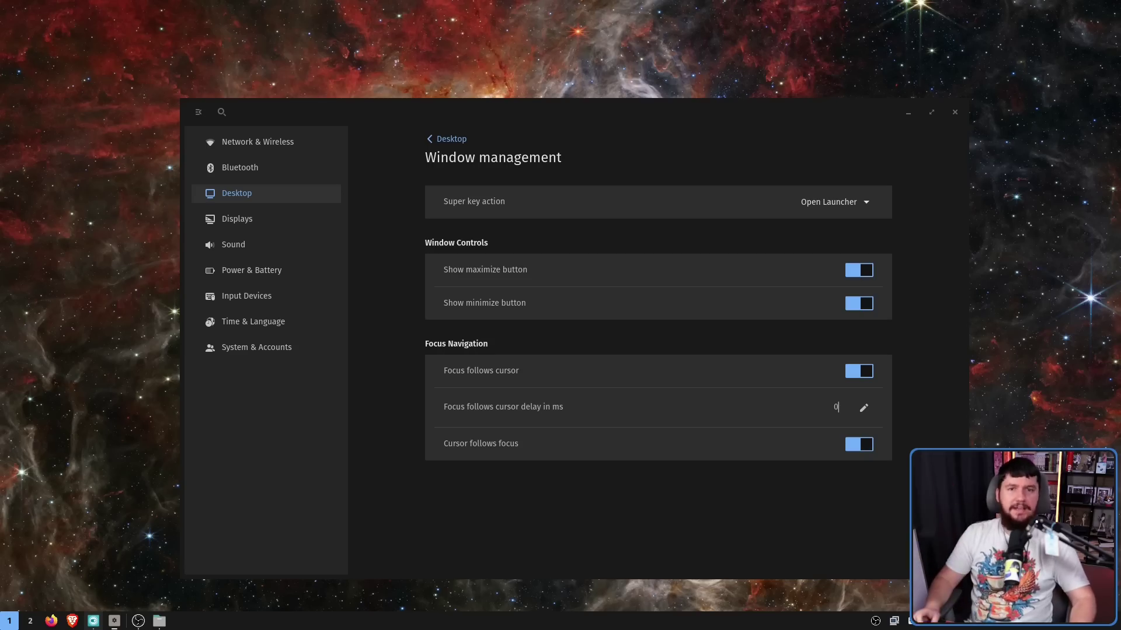
- Try the Super key action as Disable and return it to Open Launcher
{"action": "key", "text": "super"}
{"action": "left_click", "coordinate": [837, 204]}
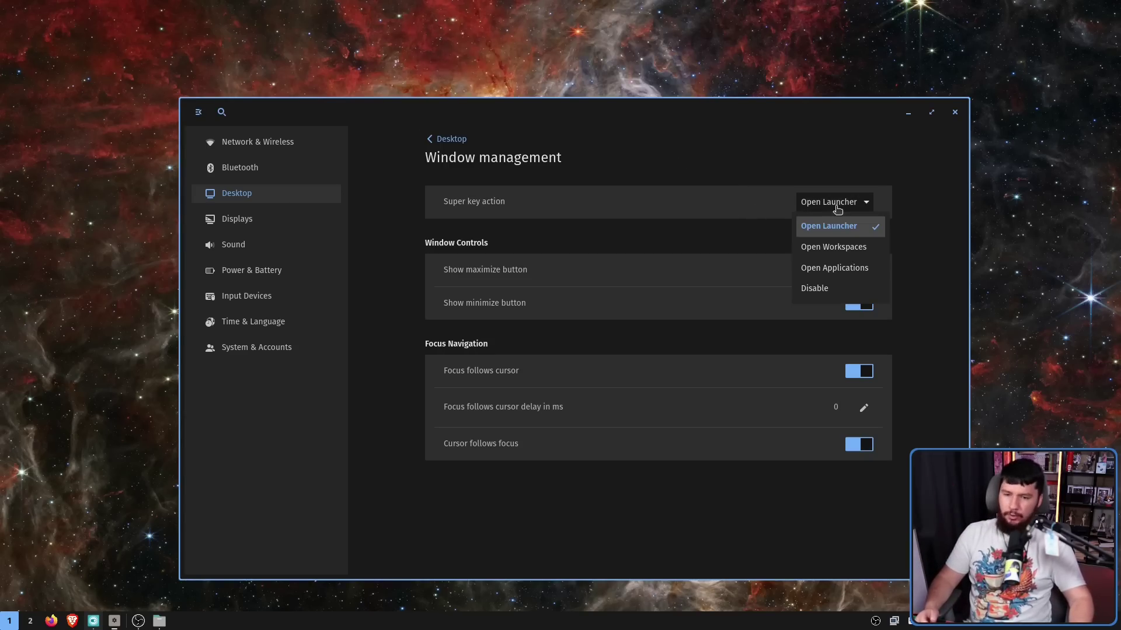
{"action": "left_click", "coordinate": [861, 292]}
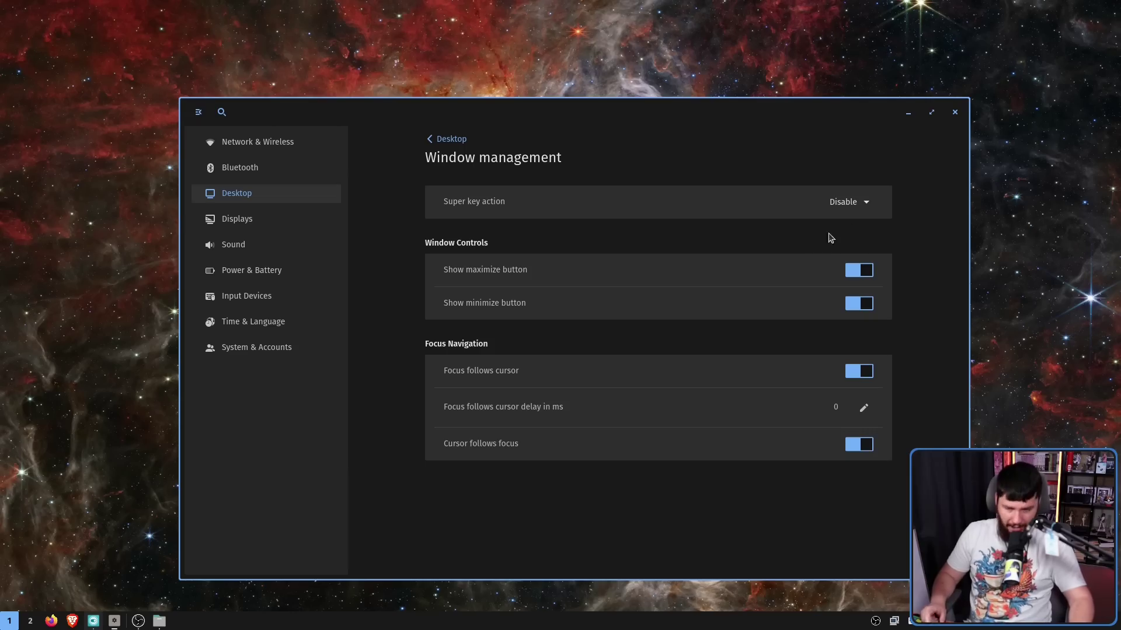
{"action": "left_click", "coordinate": [863, 211]}
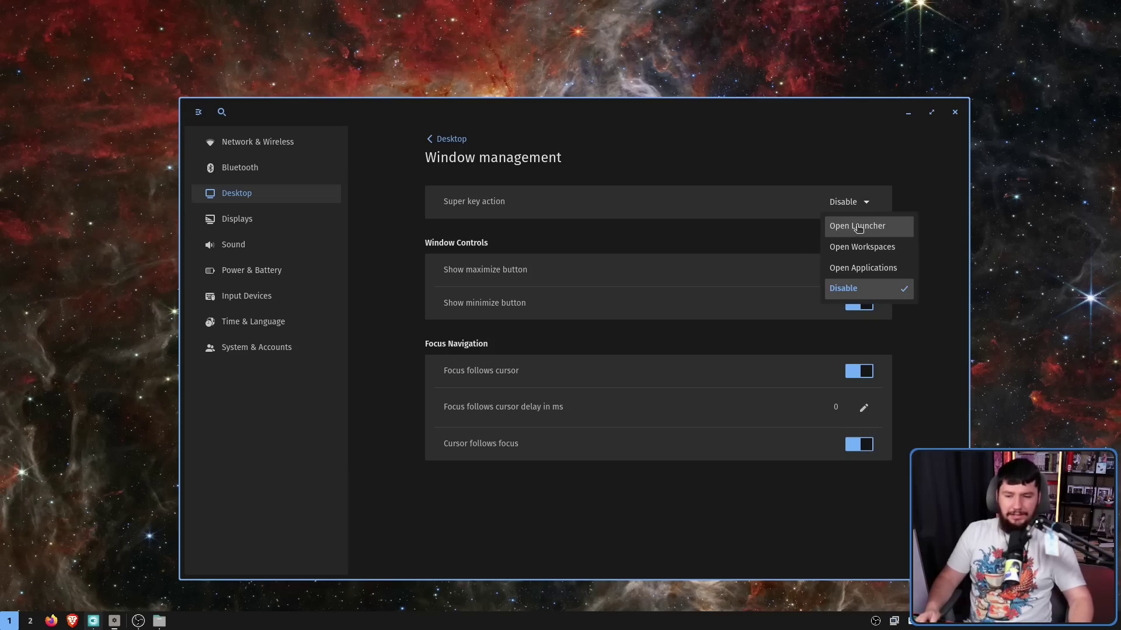
{"action": "left_click", "coordinate": [858, 228]}
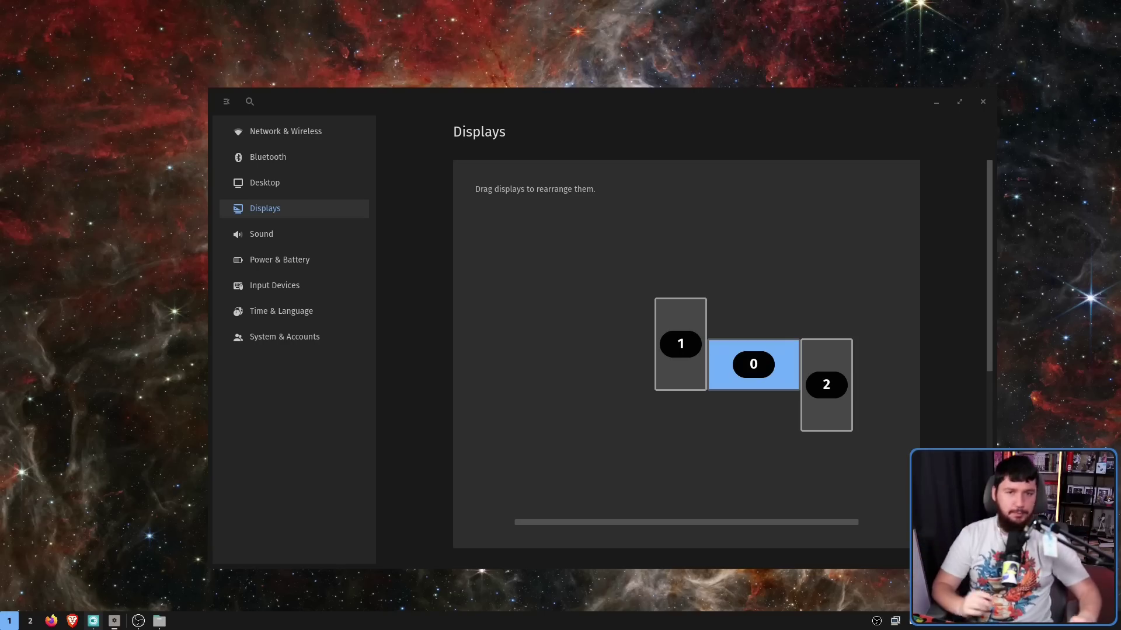
- Examine the Displays page, from the monitor arrangement down to the DP-1 display options and X11 application scaling
{"action": "left_click", "coordinate": [824, 235]}
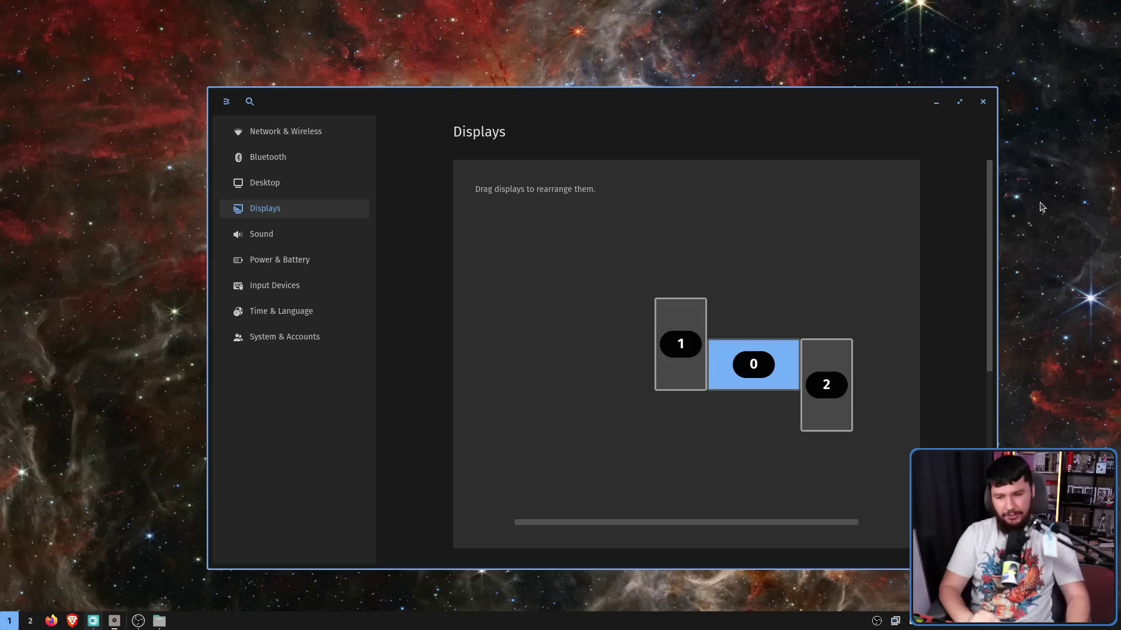
{"action": "left_click_drag", "start_coordinate": [991, 217], "coordinate": [988, 410]}
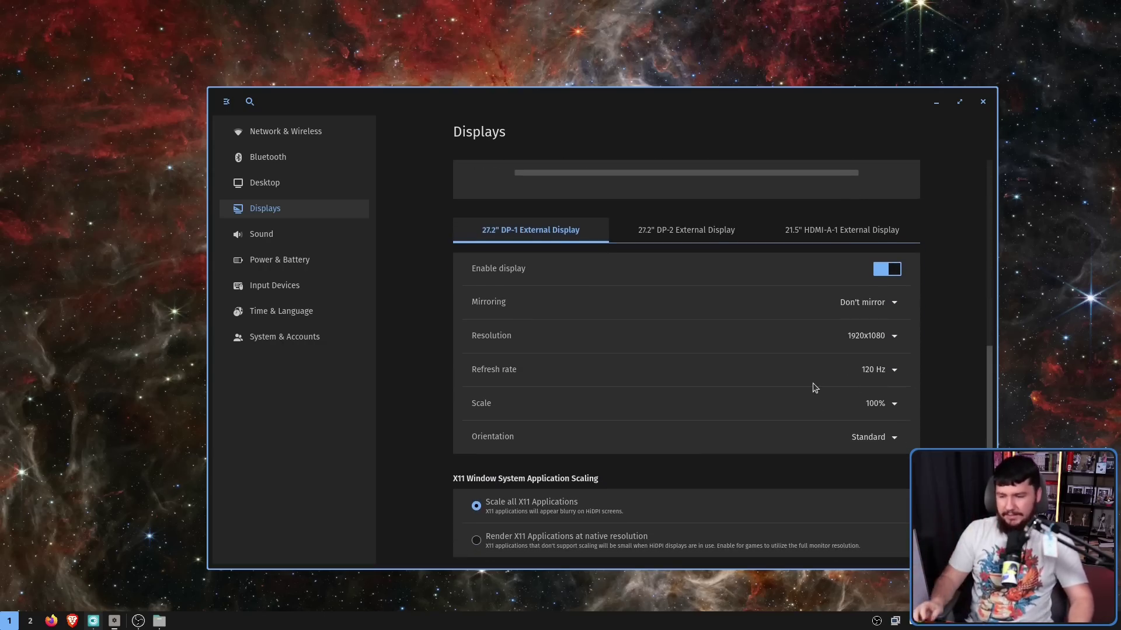
- Bring the ToUpload file manager window over the Home file window, reposition it and make it larger
{"action": "left_click_drag", "start_coordinate": [812, 383], "coordinate": [733, 330]}
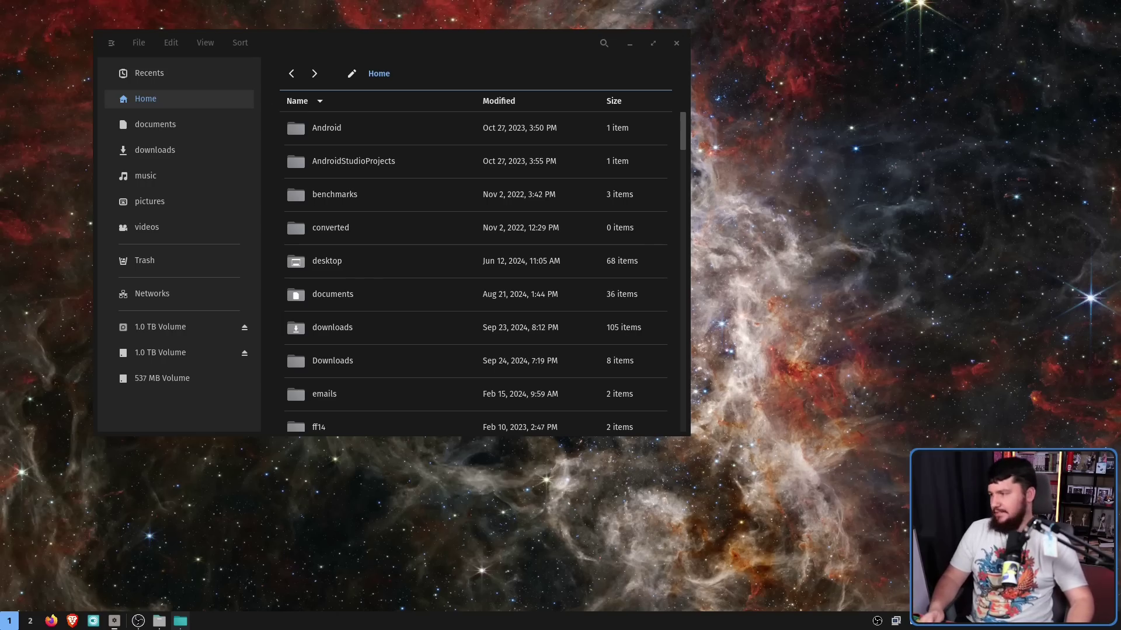
{"action": "left_click_drag", "start_coordinate": [0, 315], "coordinate": [848, 363]}
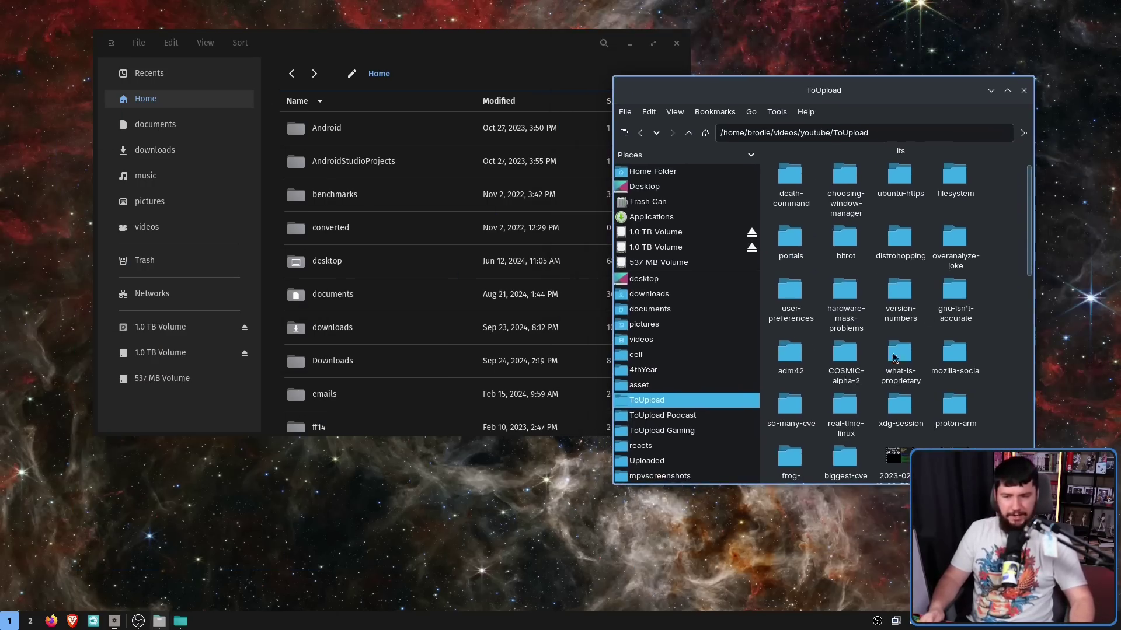
{"action": "left_click_drag", "start_coordinate": [743, 277], "coordinate": [429, 249]}
{"action": "left_click_drag", "start_coordinate": [697, 325], "coordinate": [958, 328]}
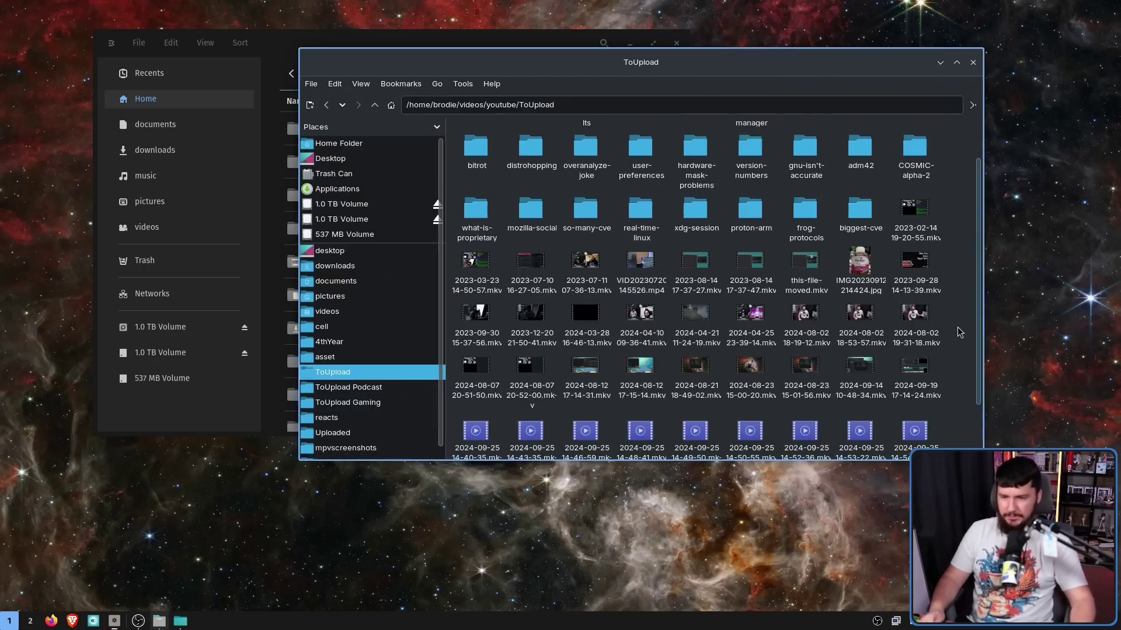
- Move the ToUpload window off to the neighbouring screen and maximize the Home file window
{"action": "left_click_drag", "start_coordinate": [772, 315], "coordinate": [0, 175]}
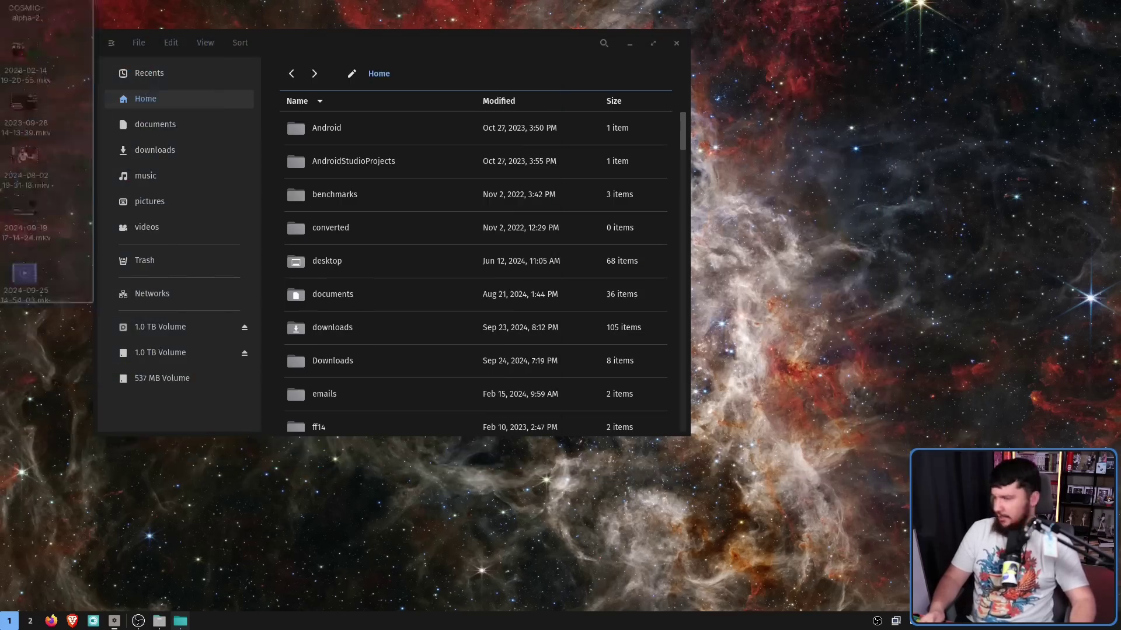
{"action": "left_click_drag", "start_coordinate": [576, 241], "coordinate": [706, 260]}
{"action": "key", "text": "super+m"}
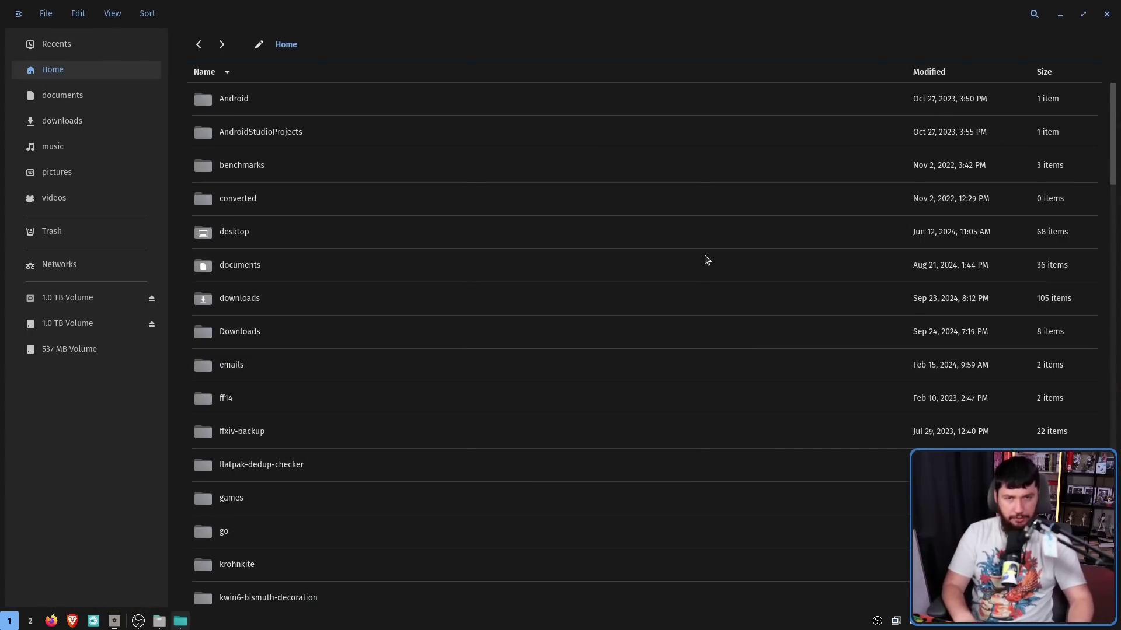
- Try the file search field and inspect the downloads folder's details and context options, dismissing them again
{"action": "left_click", "coordinate": [1034, 13]}
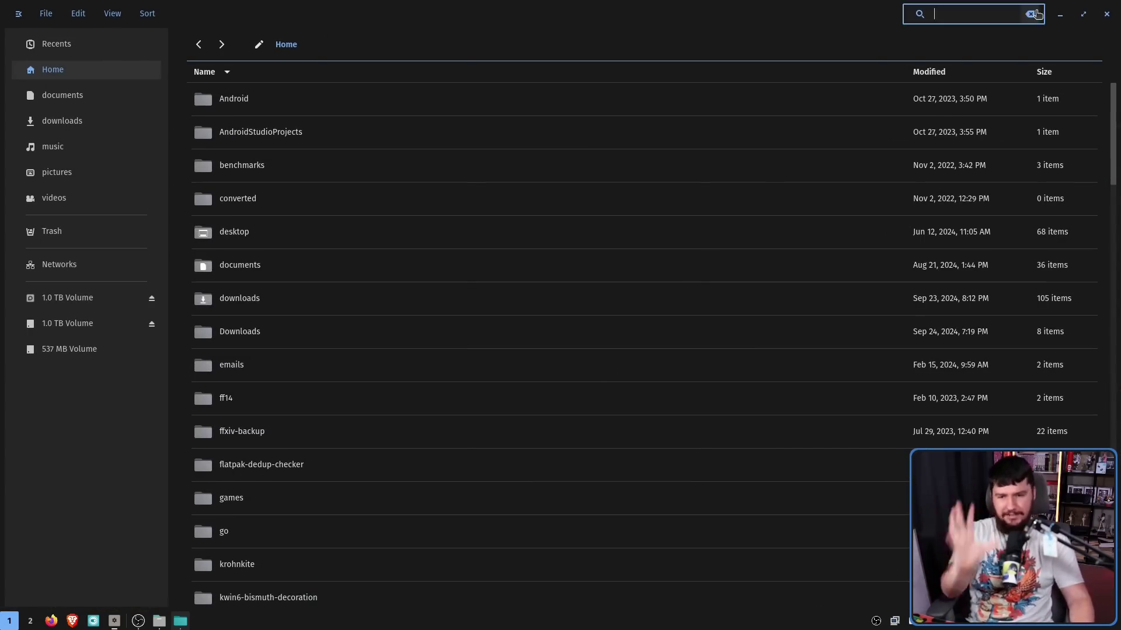
{"action": "left_click", "coordinate": [442, 30]}
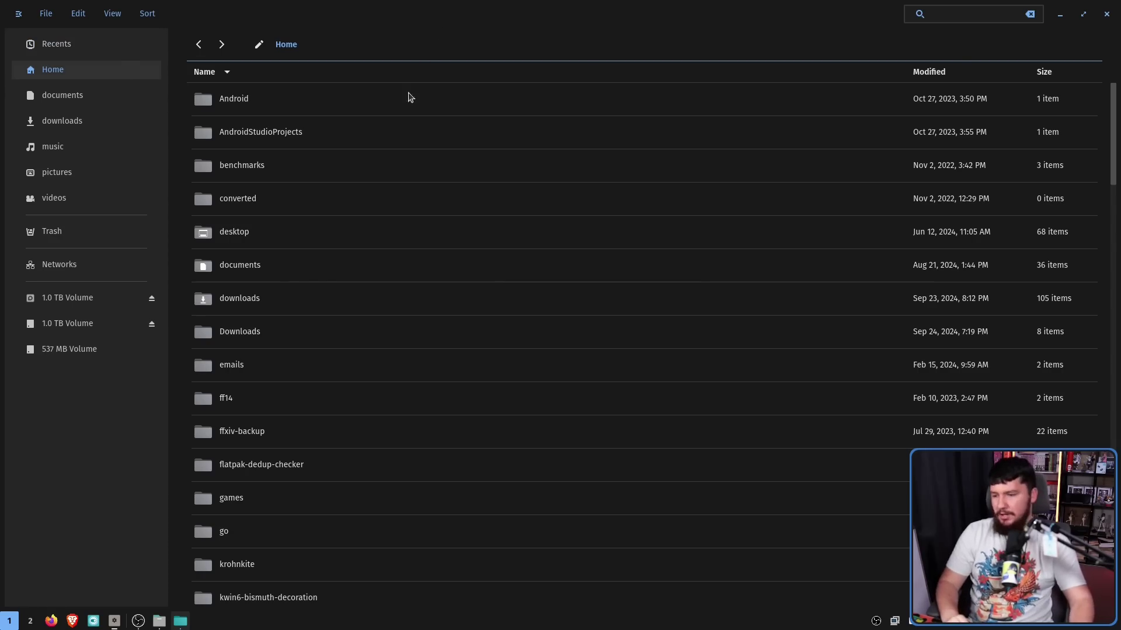
{"action": "left_click", "coordinate": [302, 294]}
{"action": "right_click", "coordinate": [280, 298]}
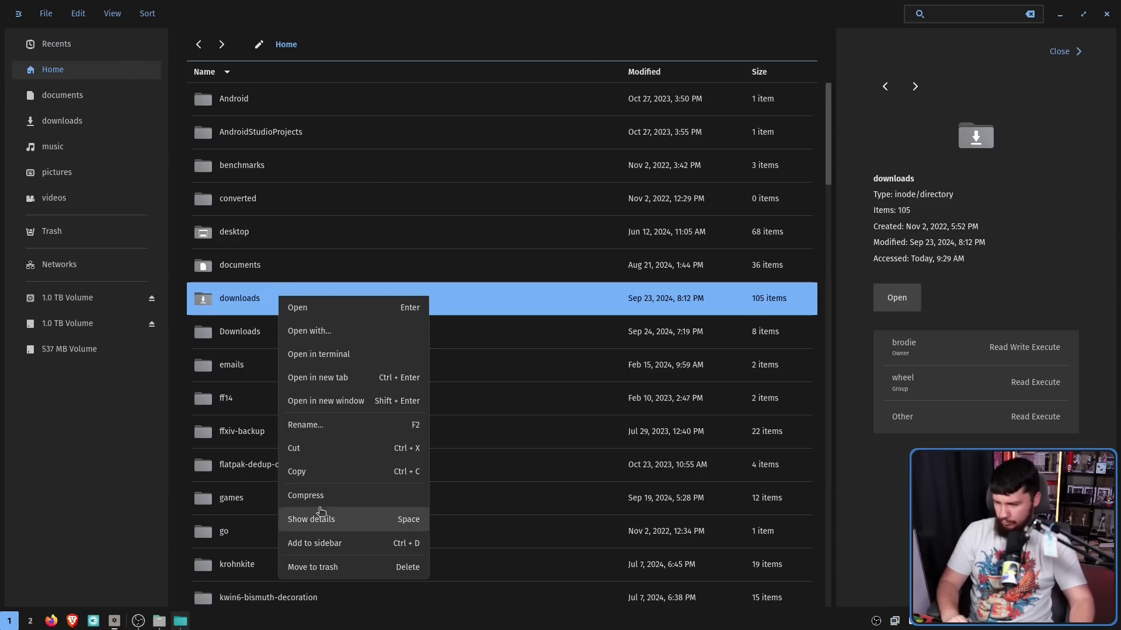
{"action": "key", "text": "space"}
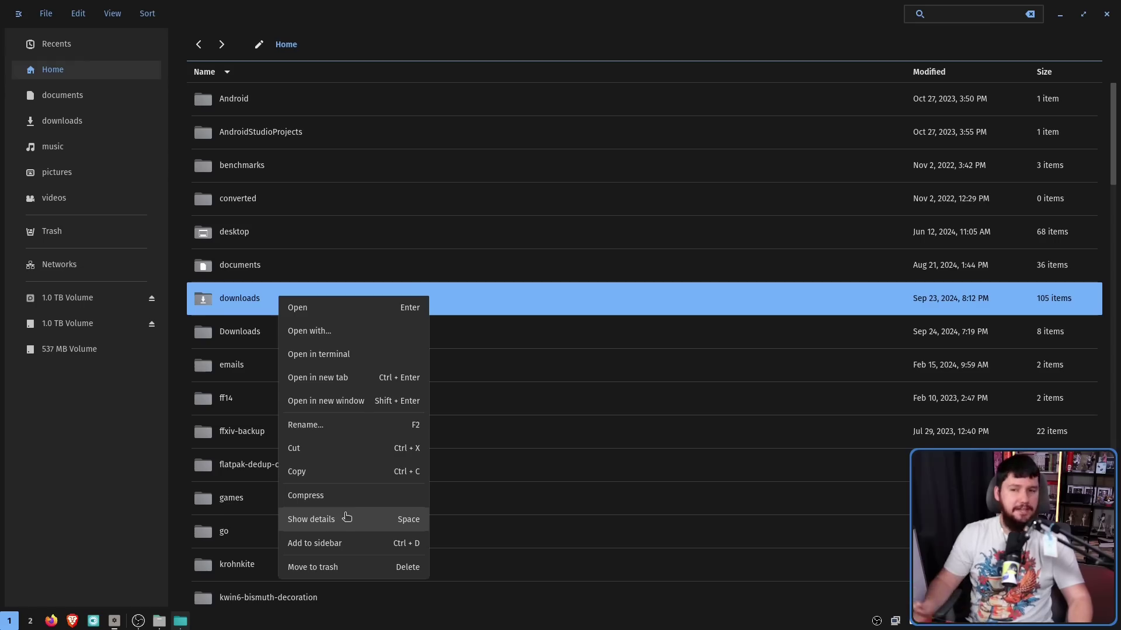
{"action": "key", "text": "Escape"}
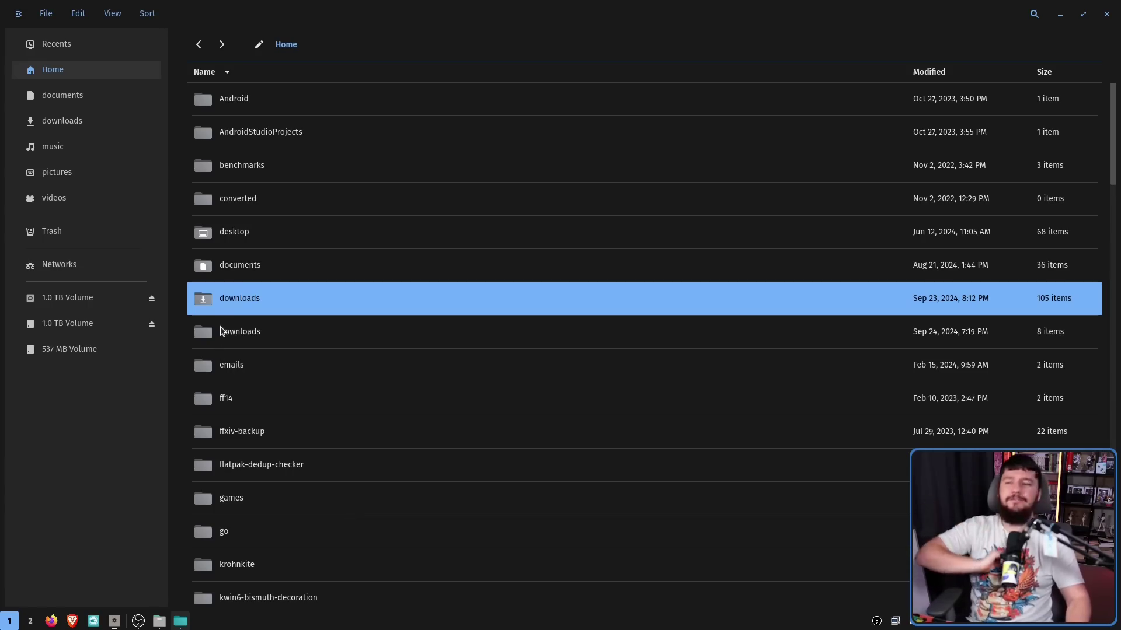
- View the Networks location, return to Home and review the available File commands
{"action": "left_click", "coordinate": [106, 272]}
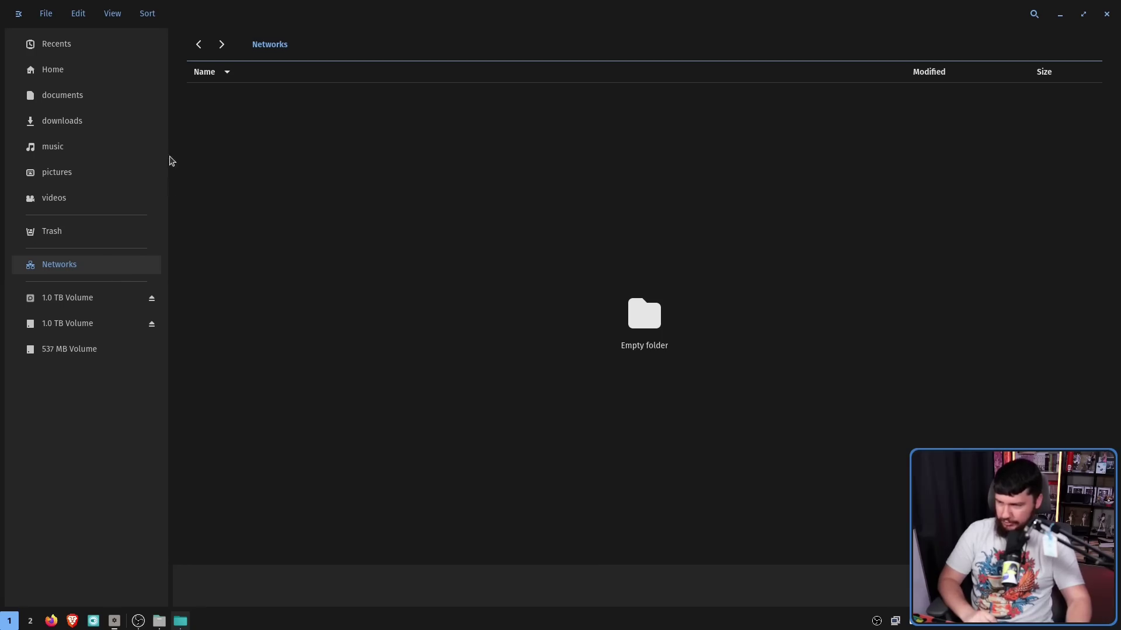
{"action": "left_click", "coordinate": [198, 44]}
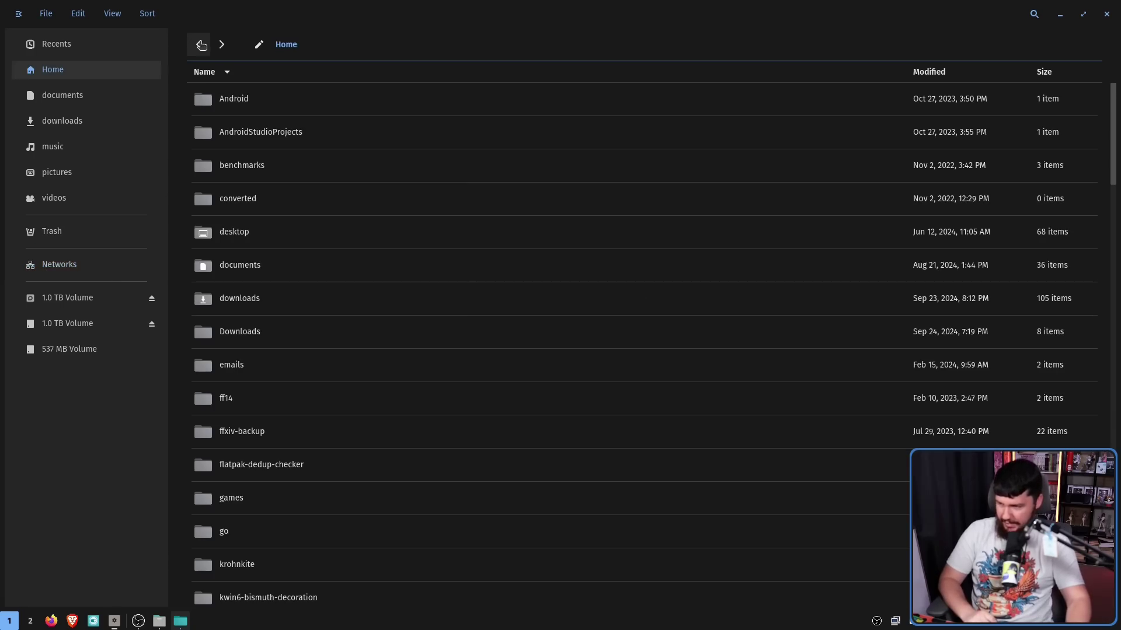
{"action": "left_click", "coordinate": [46, 10]}
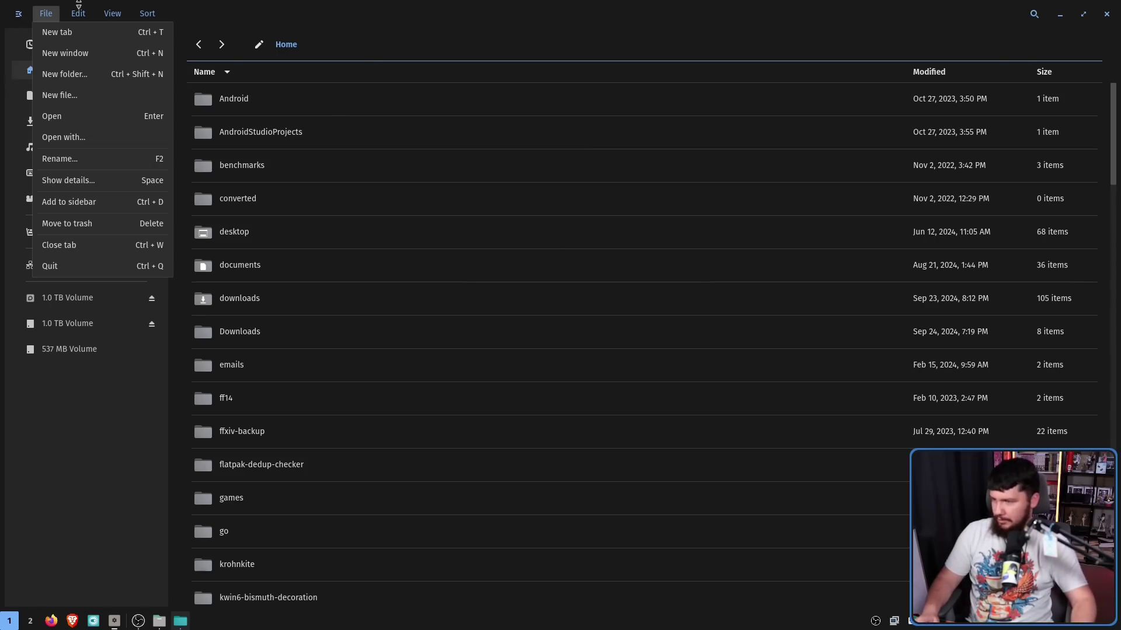
{"action": "left_click", "coordinate": [38, 16]}
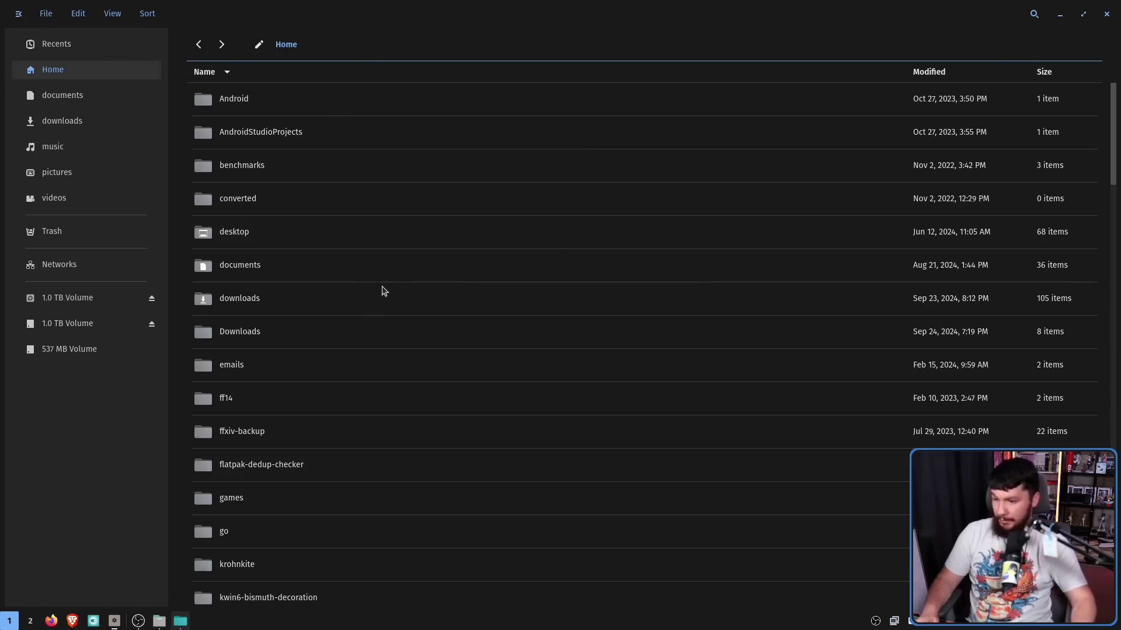
{"action": "left_click", "coordinate": [286, 265]}
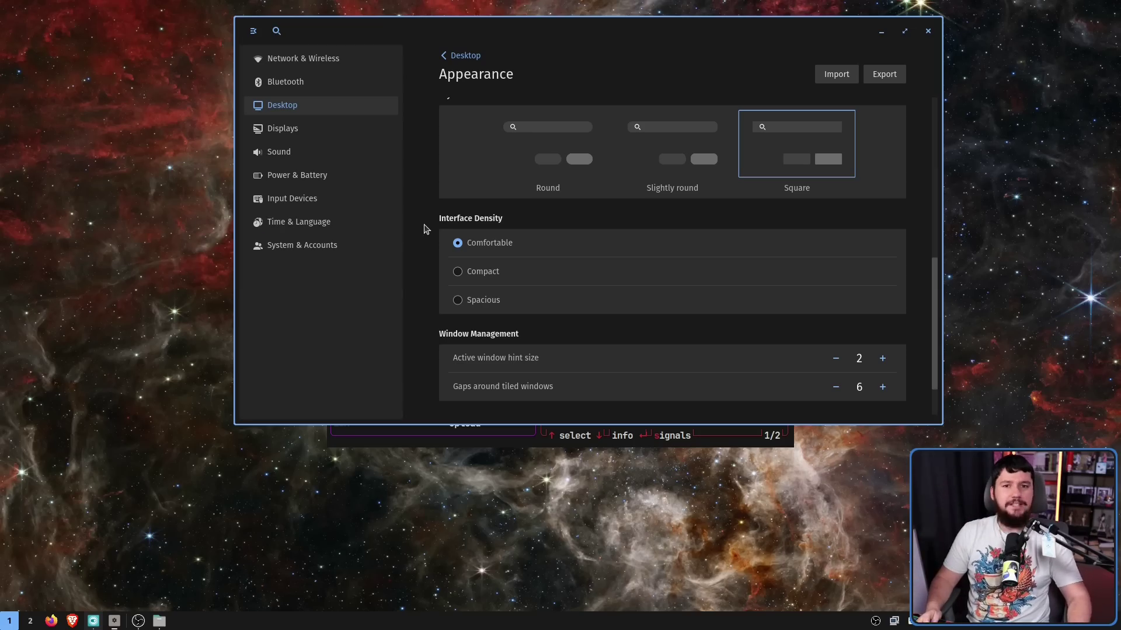
- Reposition the Settings window and compare the Compact, Spacious and Comfortable interface densities, ending on Spacious
{"action": "left_click_drag", "start_coordinate": [458, 241], "coordinate": [451, 269]}
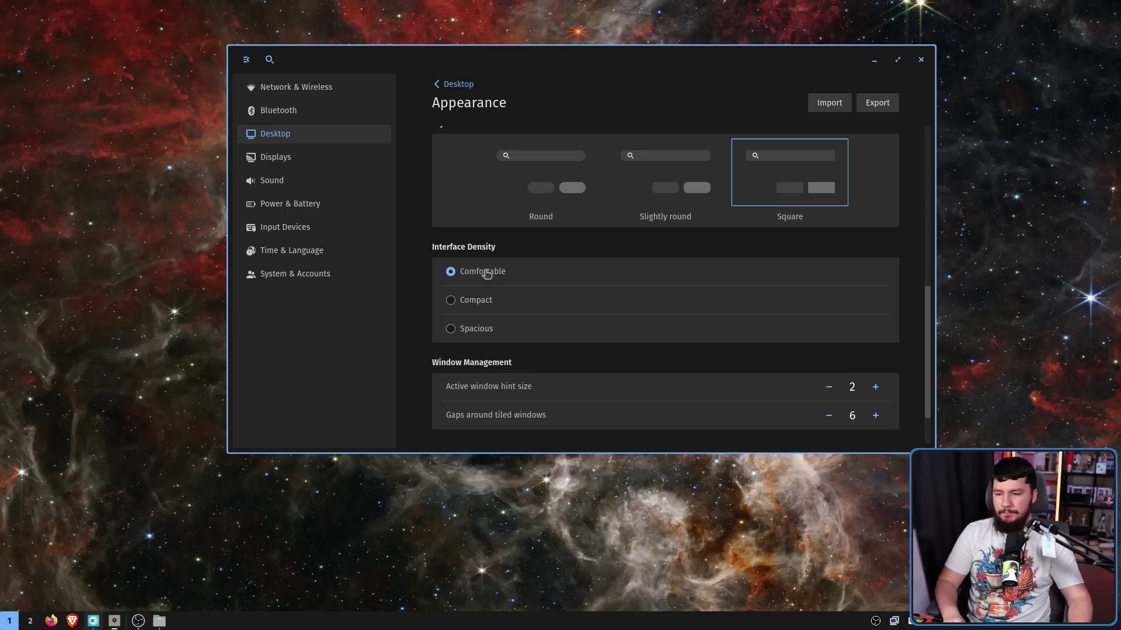
{"action": "left_click", "coordinate": [478, 300]}
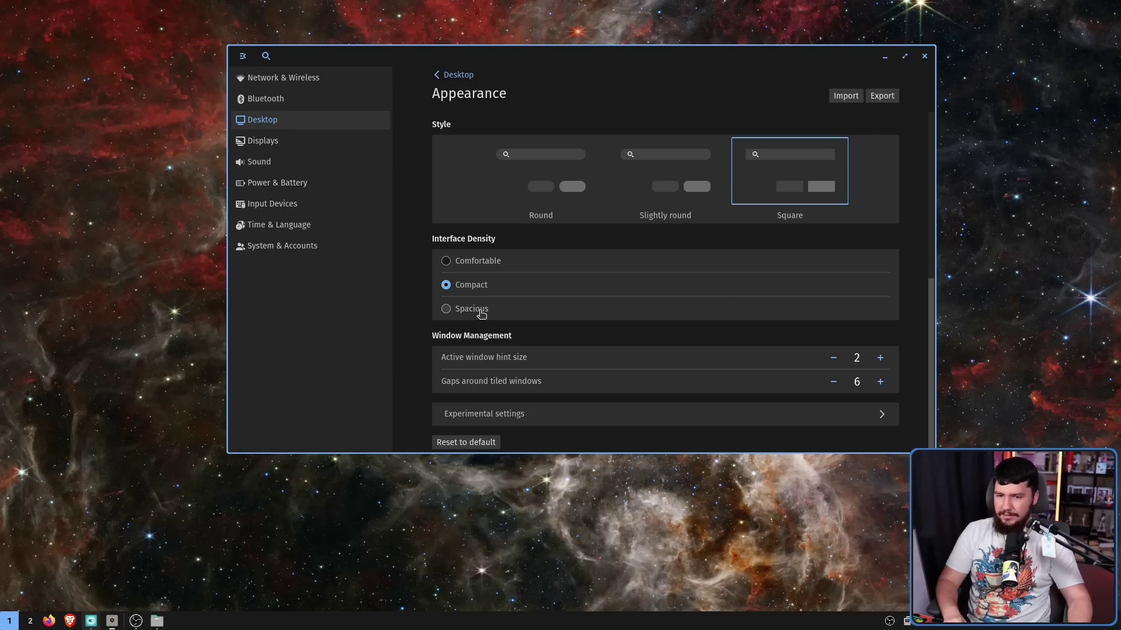
{"action": "left_click", "coordinate": [477, 309]}
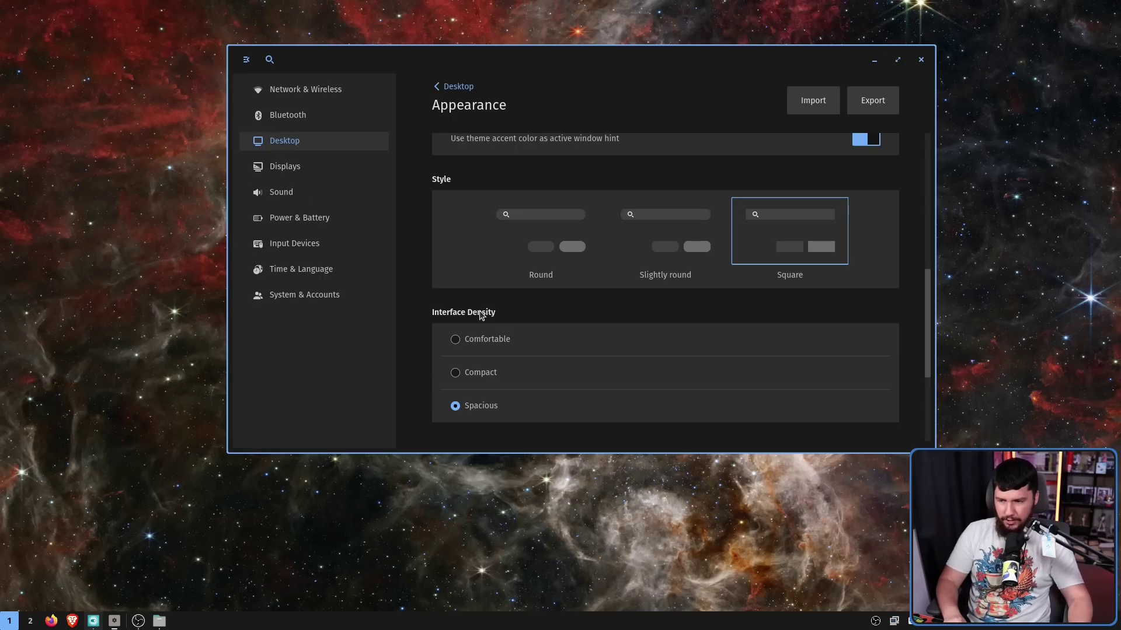
{"action": "left_click", "coordinate": [485, 344]}
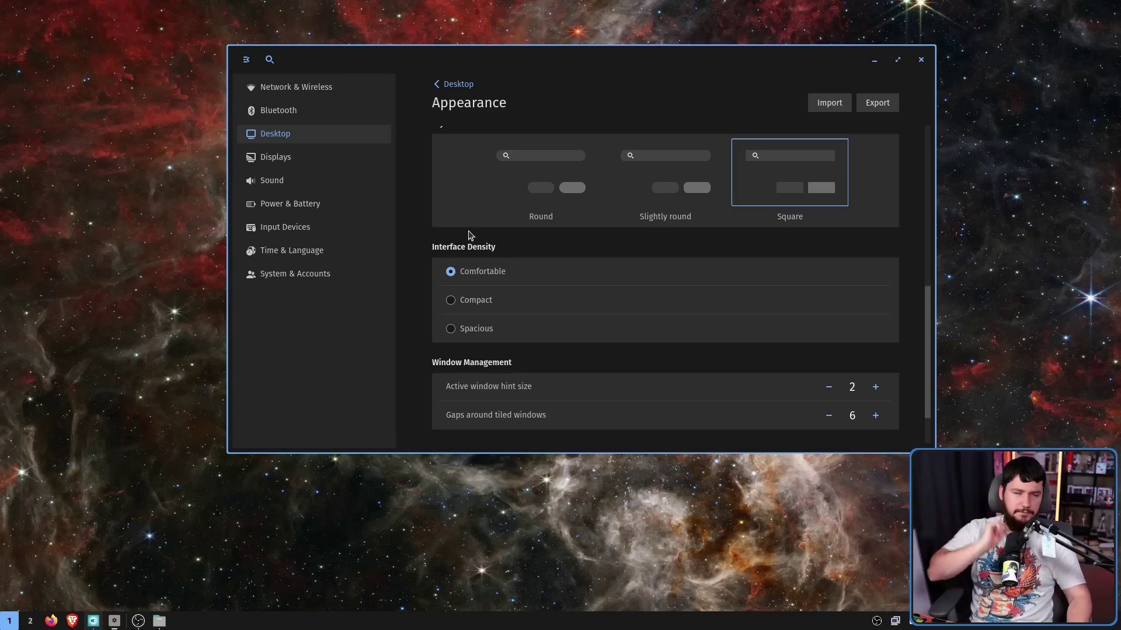
{"action": "left_click", "coordinate": [486, 303]}
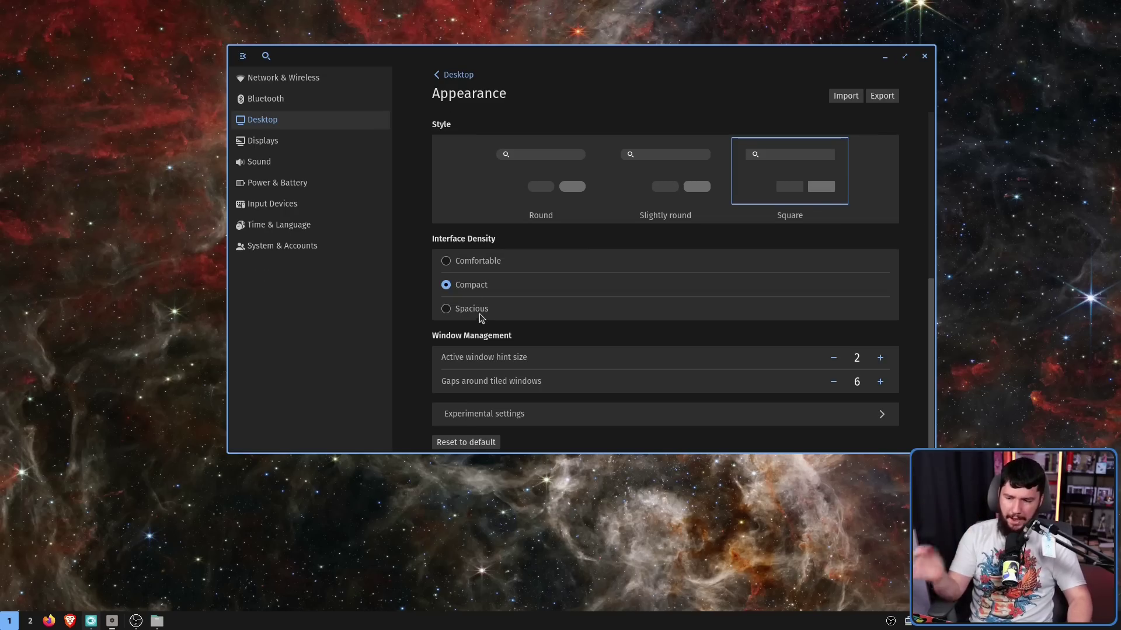
{"action": "left_click", "coordinate": [482, 311]}
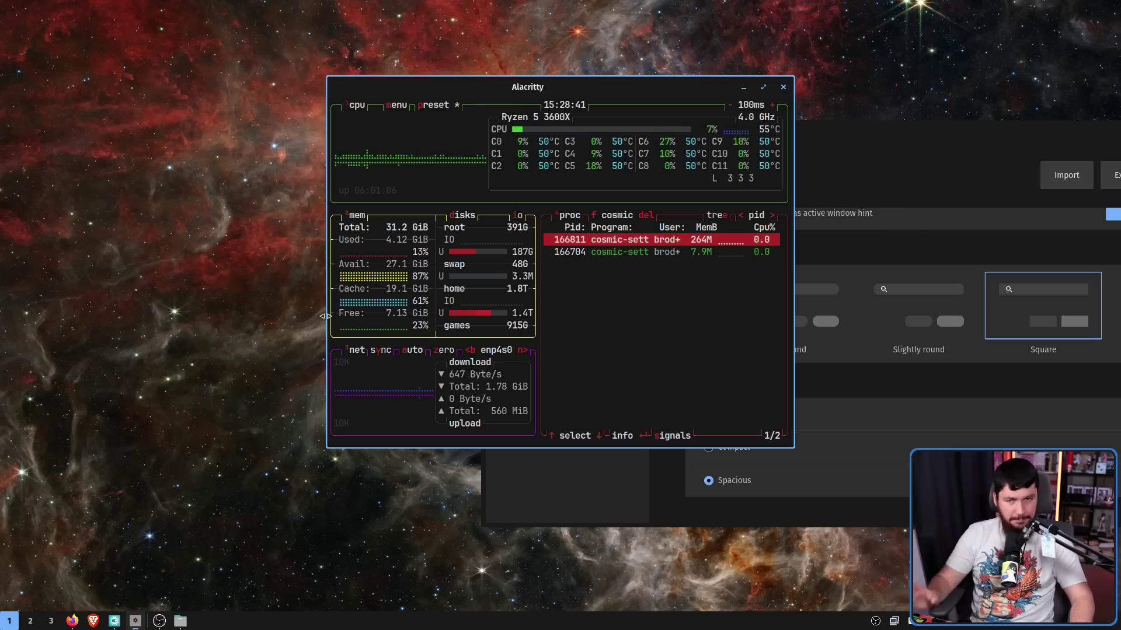
- Maximize Firefox on workspace 2 and read cosmic-comp issue #831 down to its last comments
{"action": "key", "text": "super+2"}
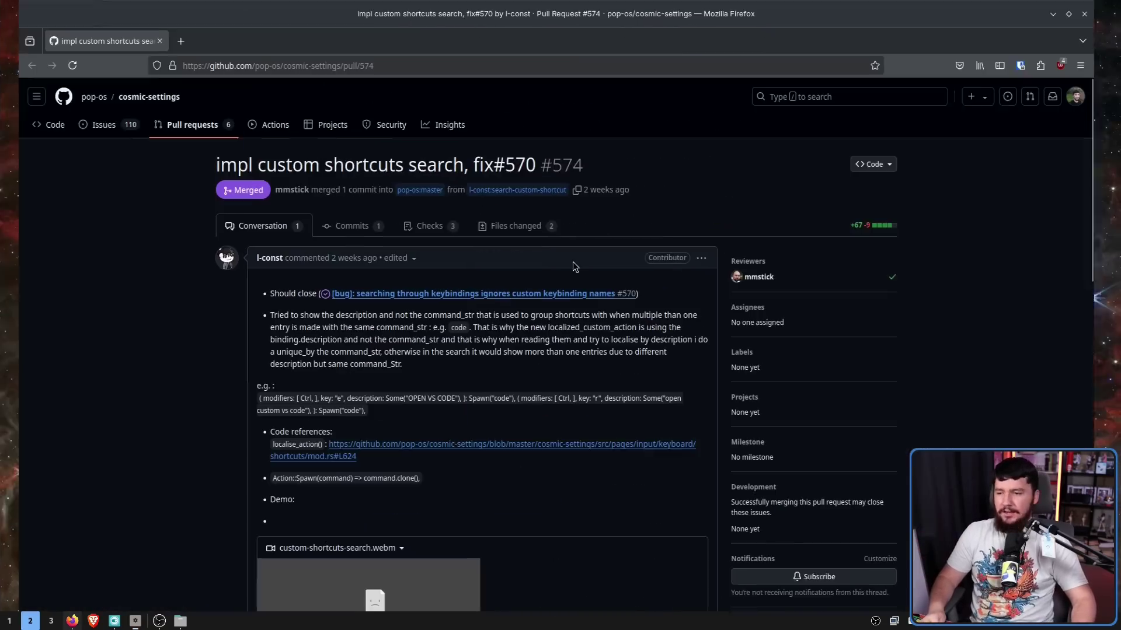
{"action": "key", "text": "super+m"}
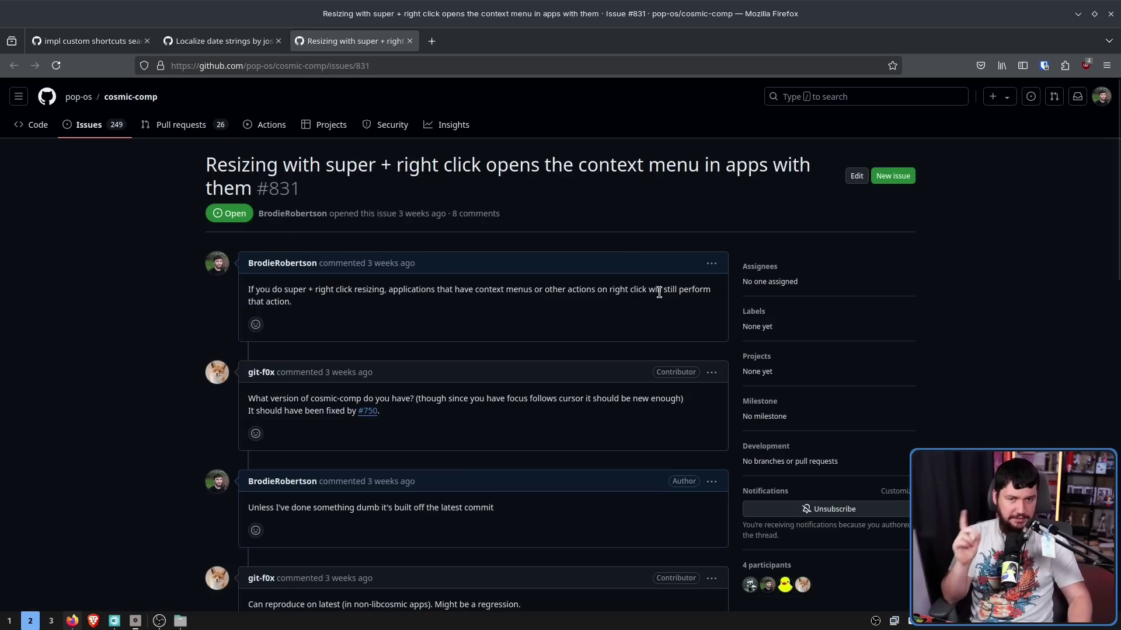
{"action": "scroll", "coordinate": [679, 284], "scroll_direction": "down", "scroll_amount": 10}
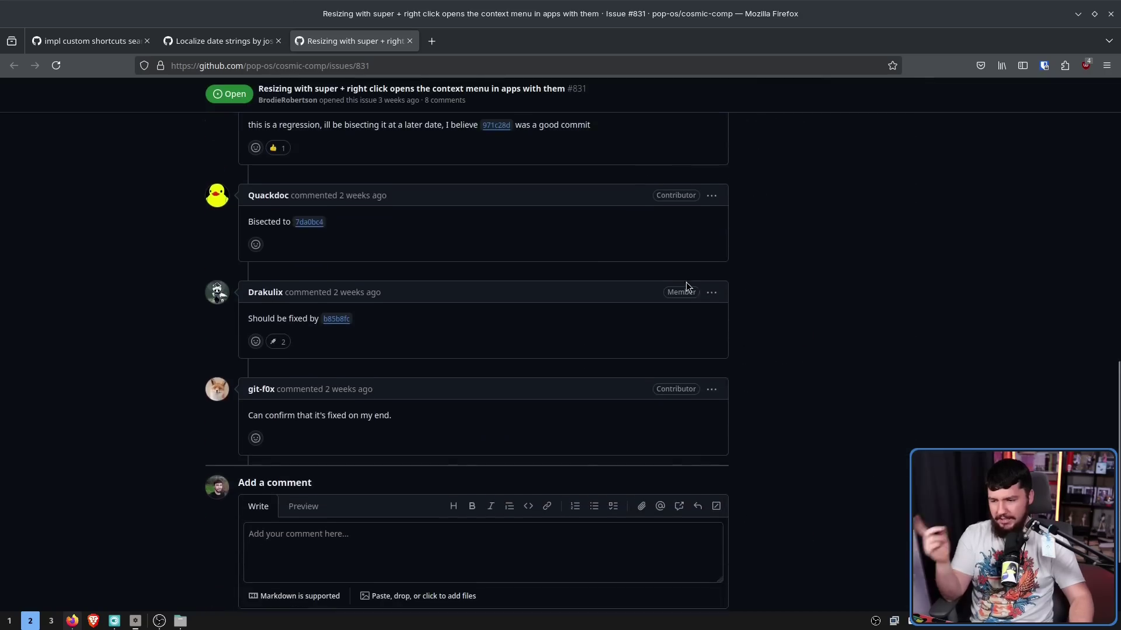
- Unmaximize the Firefox window and try resizing it on the desktop
{"action": "key", "text": "super+Page_Up"}
{"action": "left_click_drag", "start_coordinate": [666, 213], "coordinate": [753, 205]}
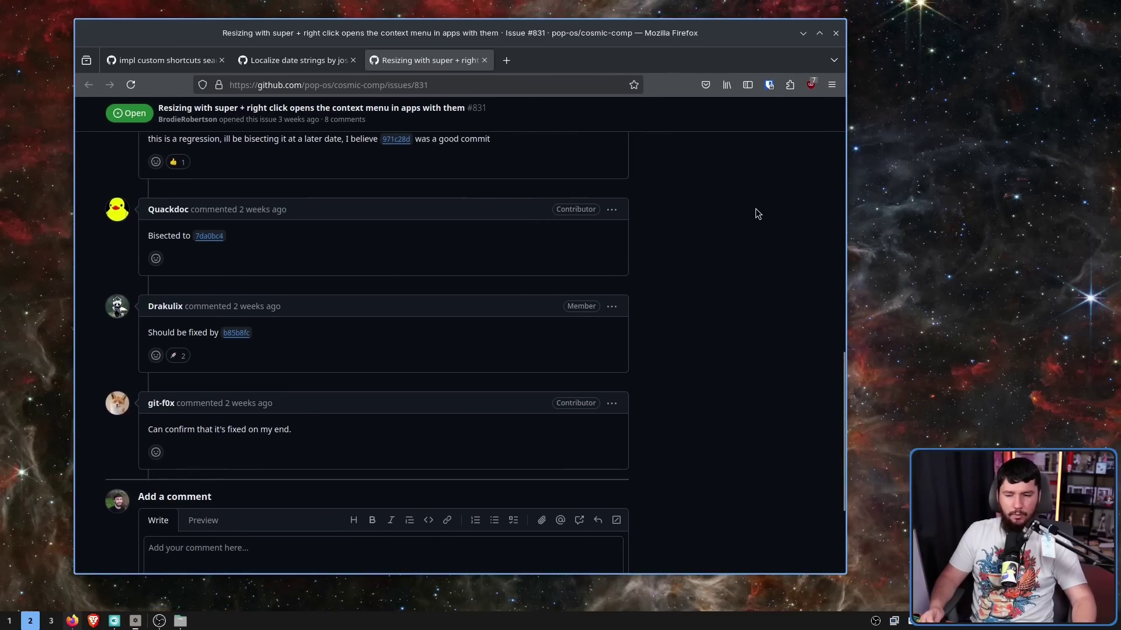
{"action": "left_click_drag", "start_coordinate": [755, 209], "coordinate": [887, 217]}
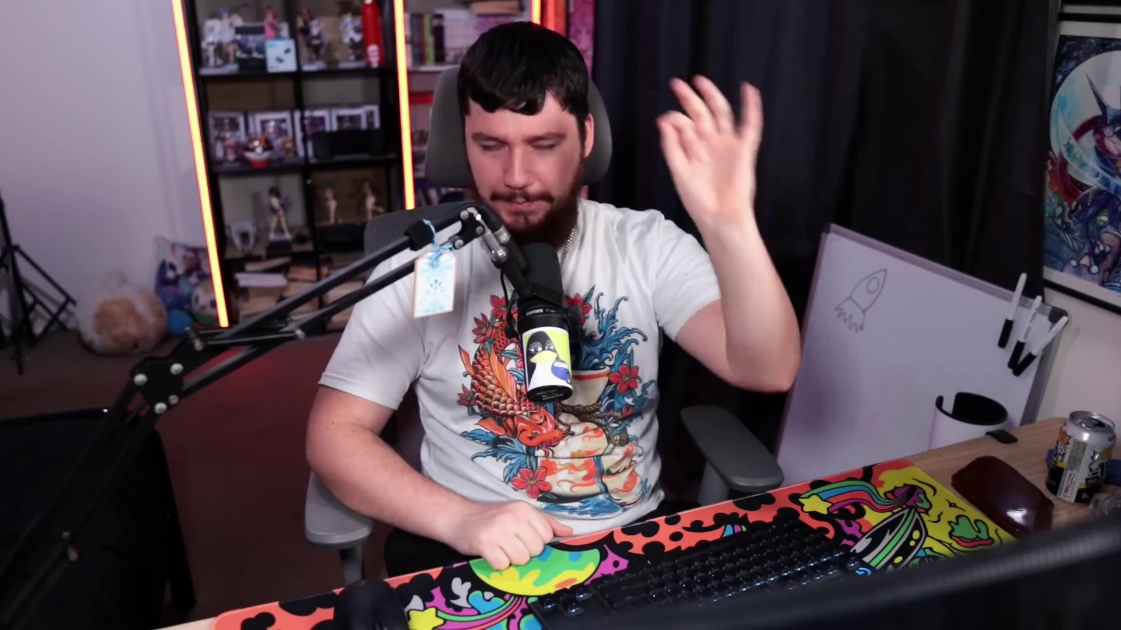